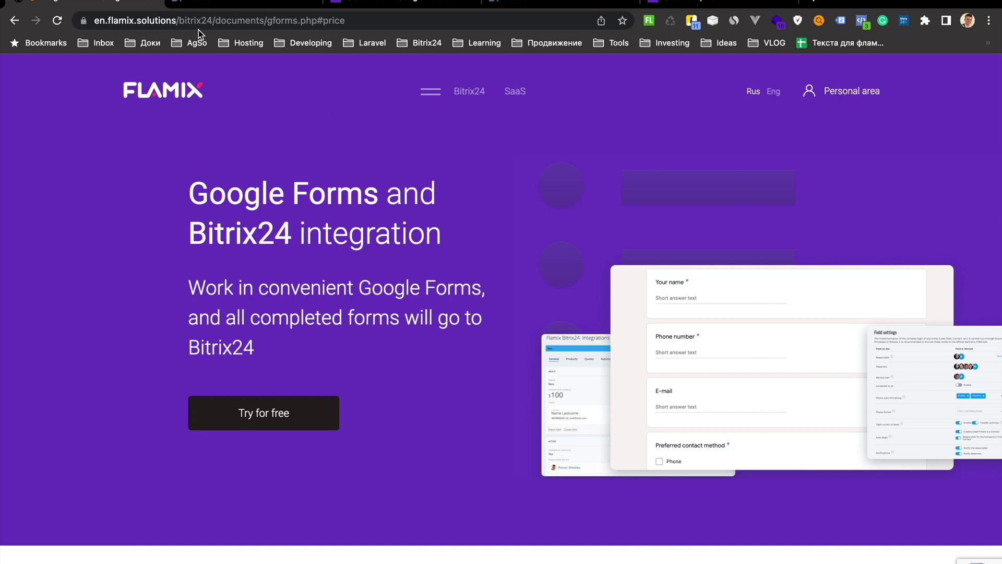
Step: Copy the Bitrix24 portal address and enter it in the Flamix Google Forms install section
left_click(200, 4)
left_click(97, 23)
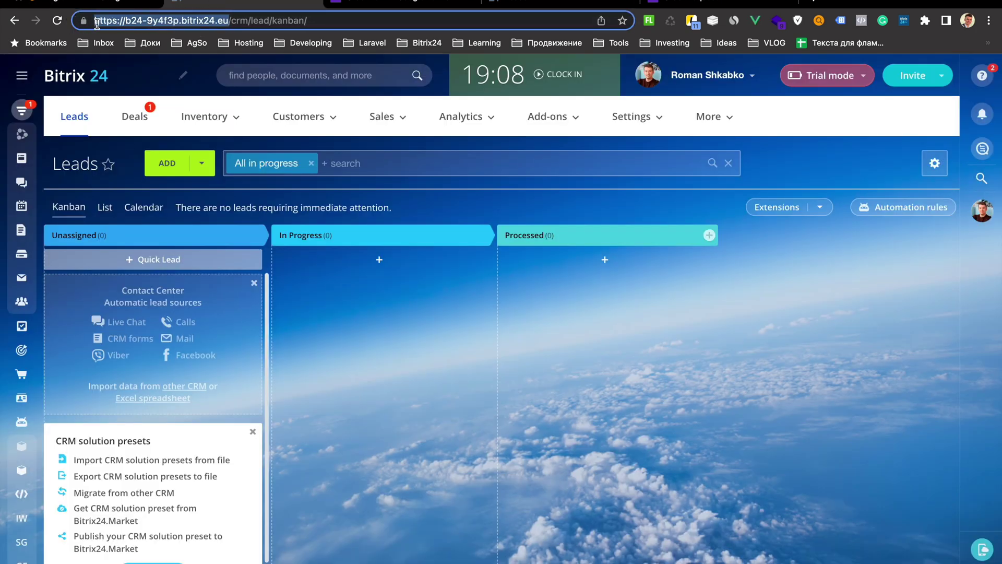
left_click(104, 6)
scroll(269, 375, "down", 10)
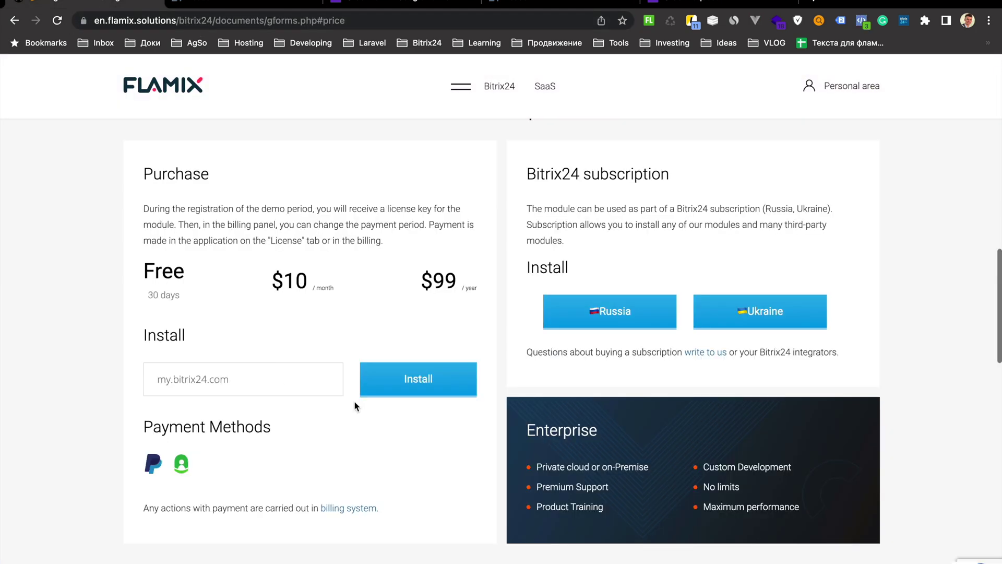
left_click(270, 371)
Step: Install Google Forms Integrations, accepting the terms of use, license agreement and privacy policy
left_click(272, 414)
left_click(416, 385)
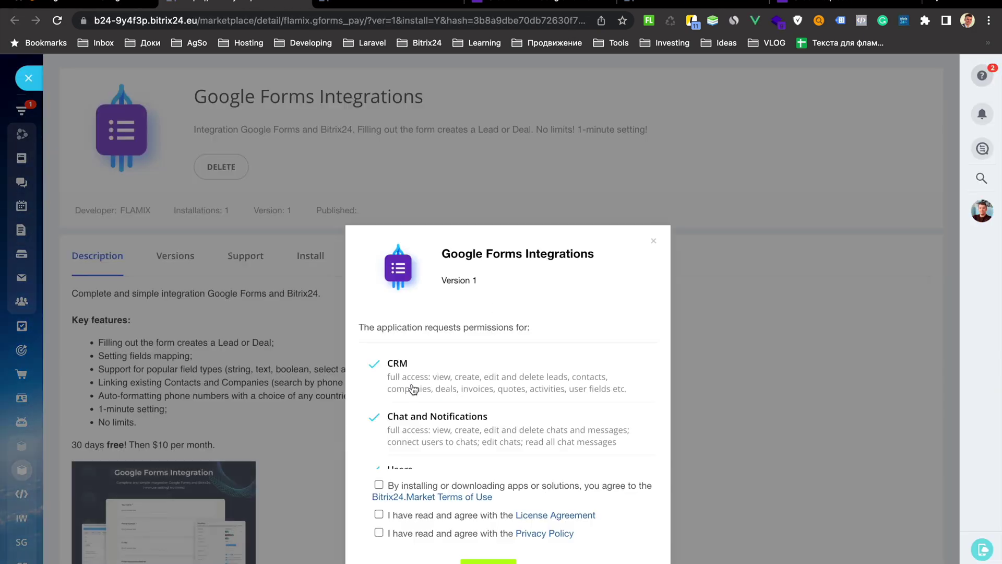
left_click(372, 404)
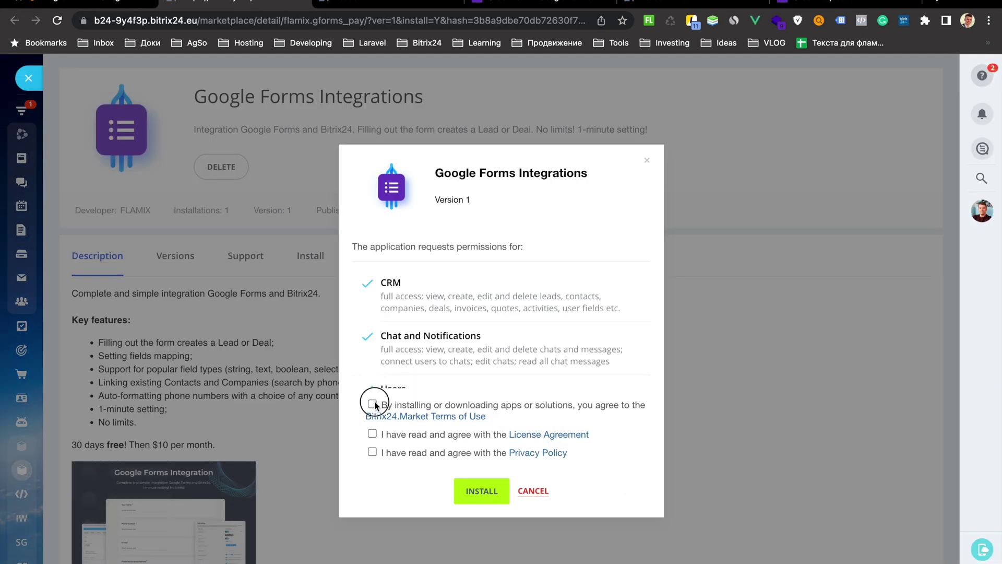
left_click(372, 451)
left_click(372, 433)
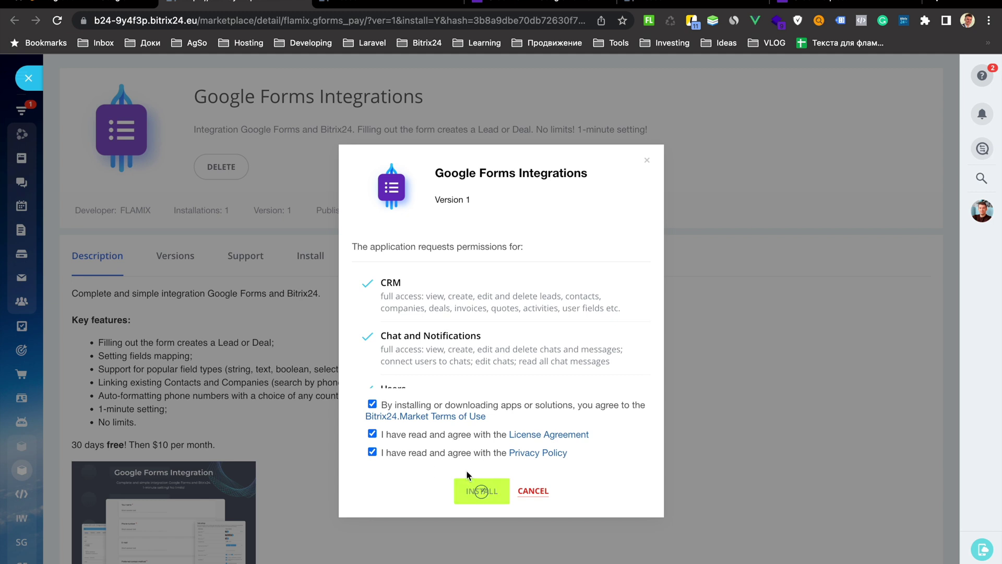
left_click(480, 490)
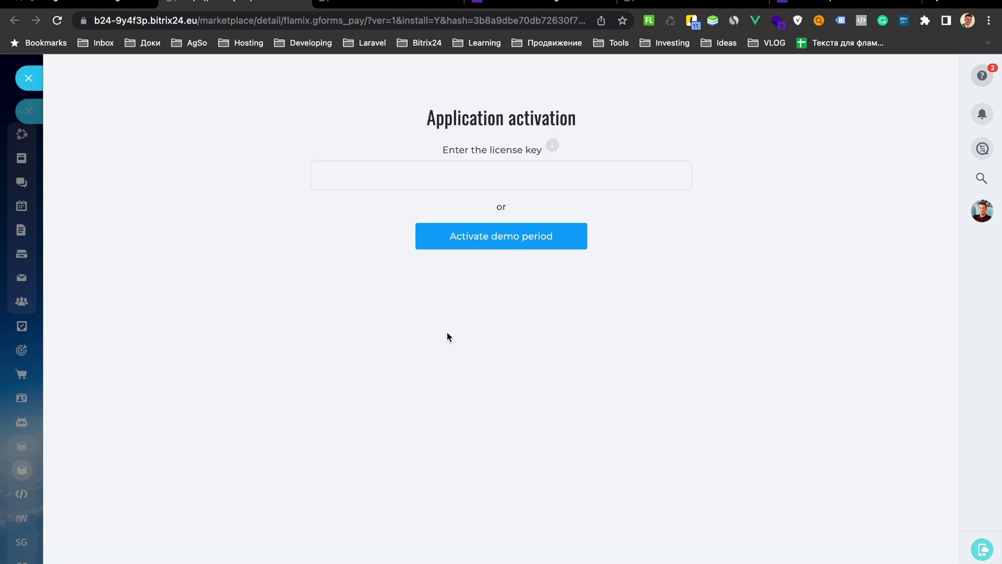
Step: Activate the app's demo period with an e-mail address
left_click(521, 241)
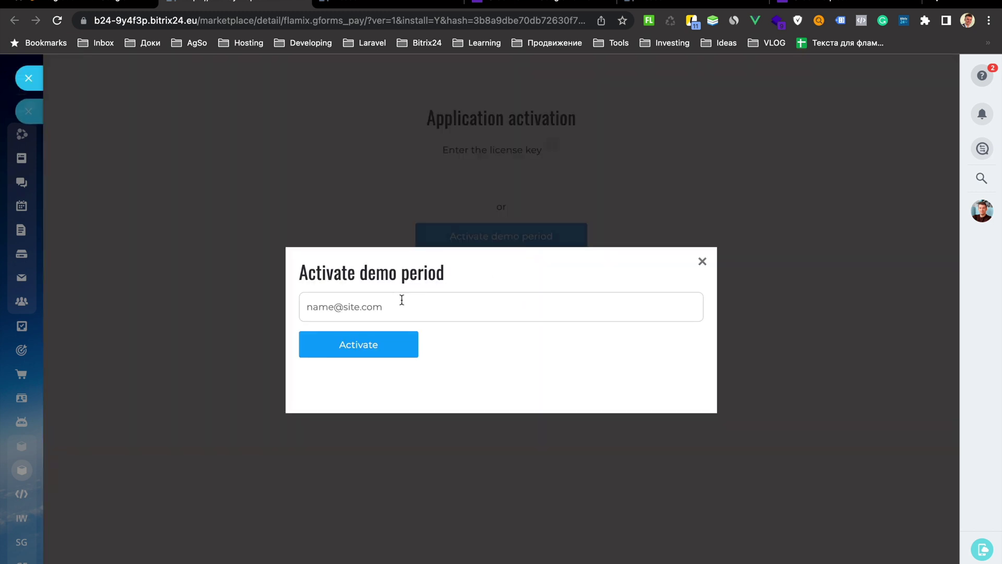
left_click(400, 301)
type("websi")
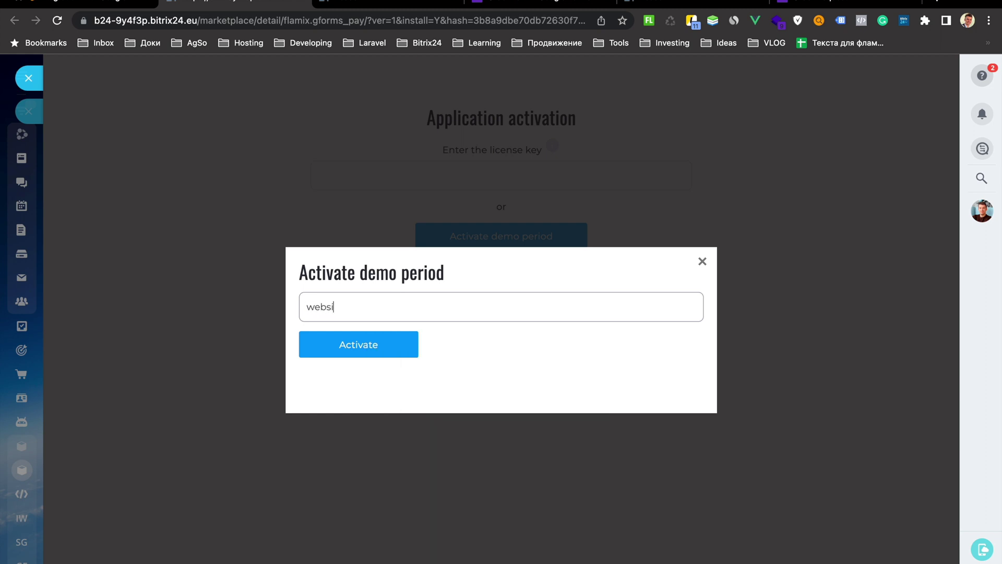
type("te@test.com")
left_click(387, 342)
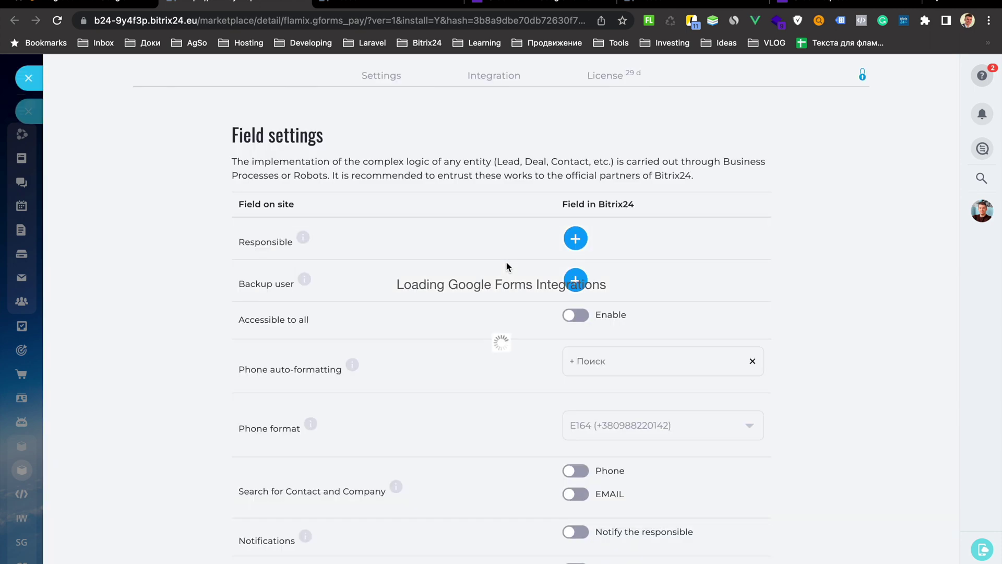
Step: Assign a responsible user for new leads and save the field settings
left_click(576, 239)
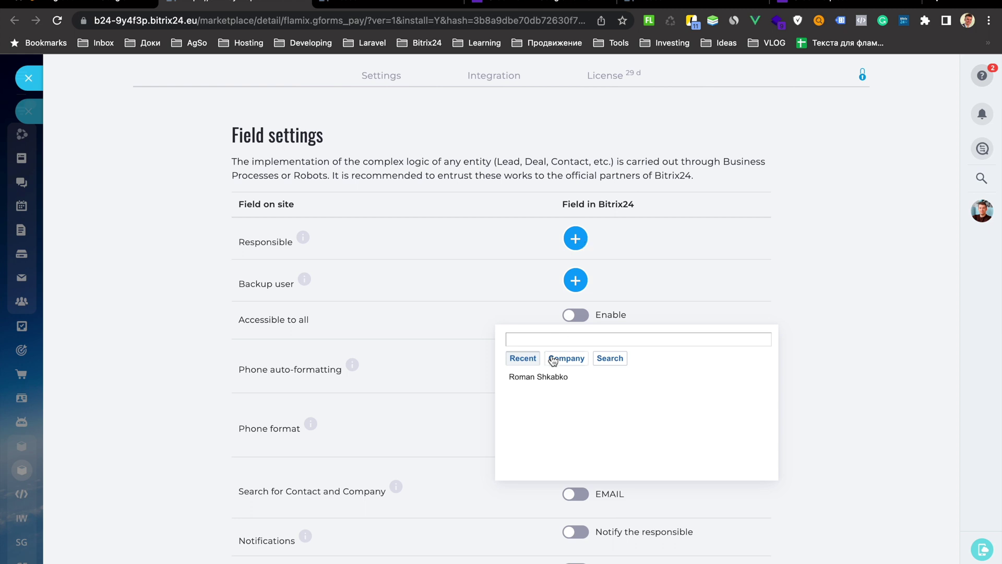
left_click(543, 377)
scroll(479, 360, "down", 3)
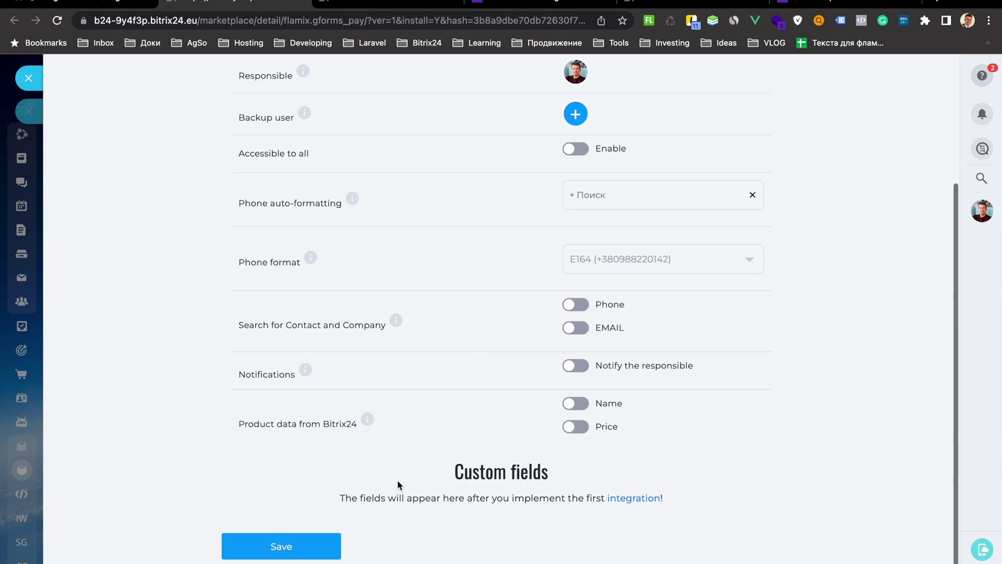
left_click(305, 545)
scroll(421, 413, "up", 3)
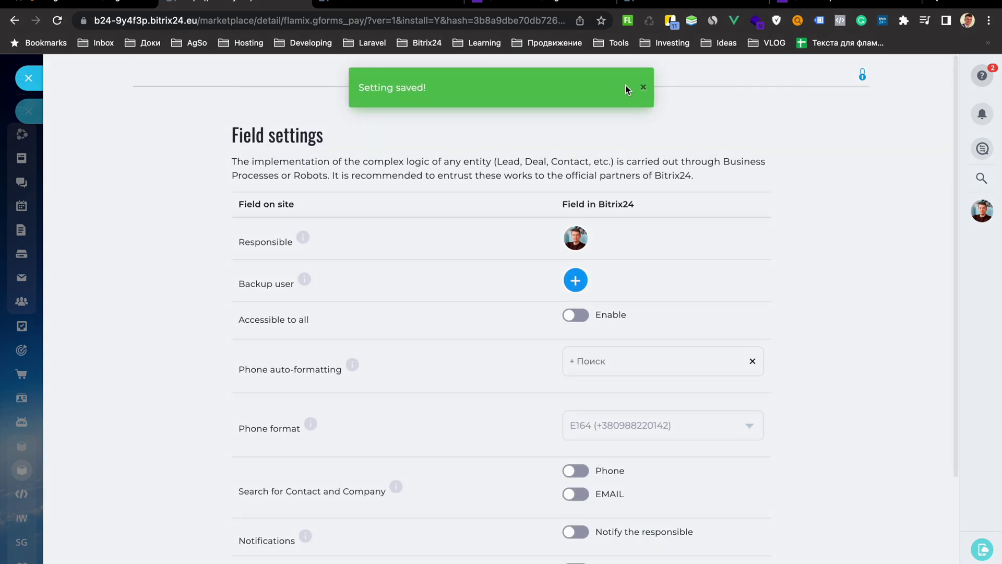
left_click(643, 88)
Step: Select the whole integration script code on the Integration tab
left_click(492, 79)
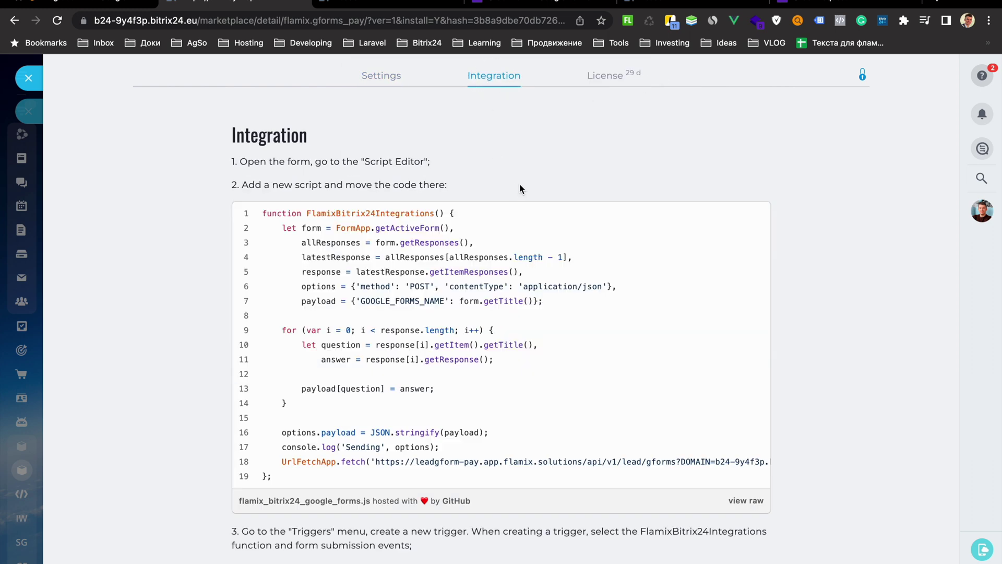
left_click_drag(263, 215, 301, 476)
left_click(557, 10)
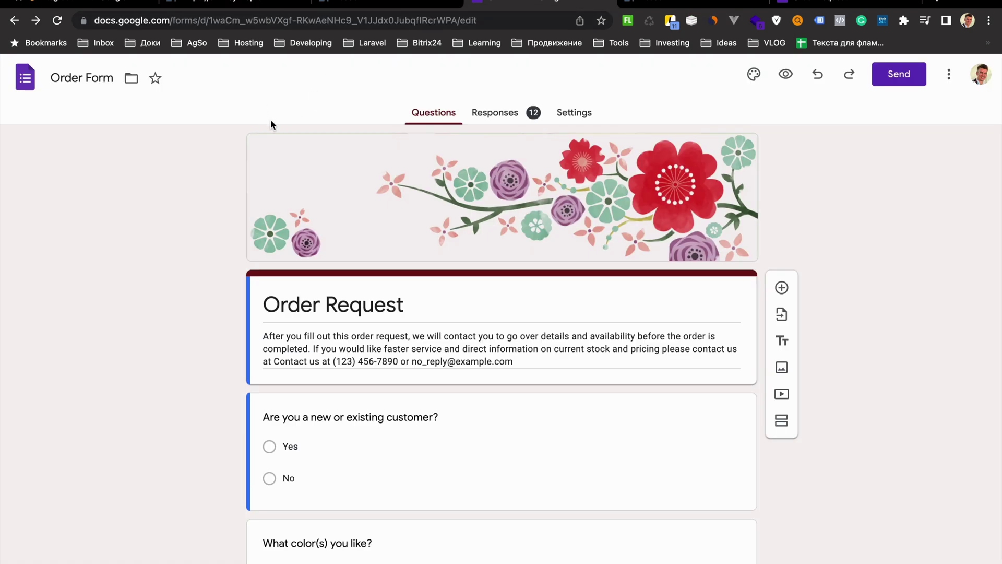
Step: Create a new script file named Flamix in the Order Form's Apps Script editor
left_click(949, 73)
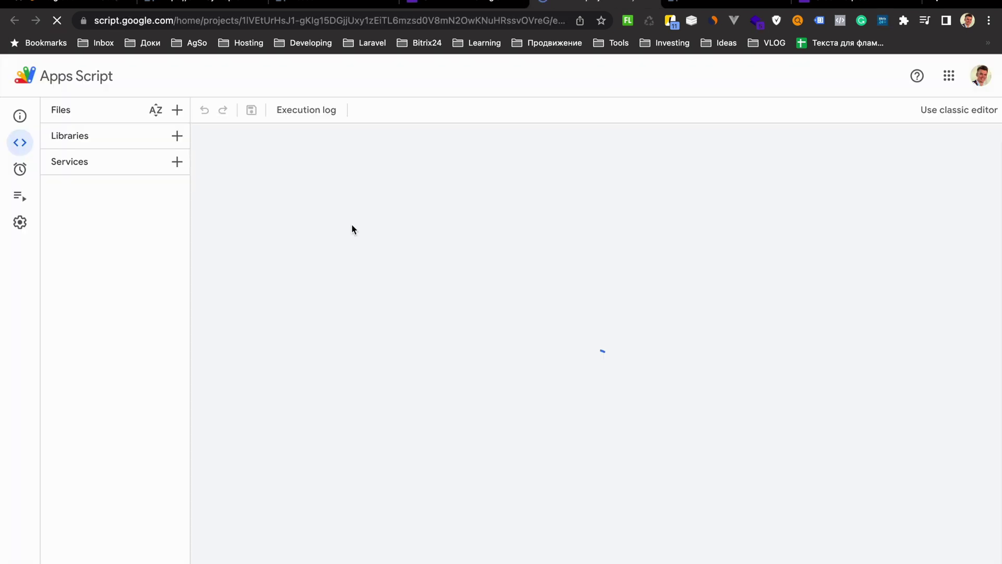
mouse_move(21, 150)
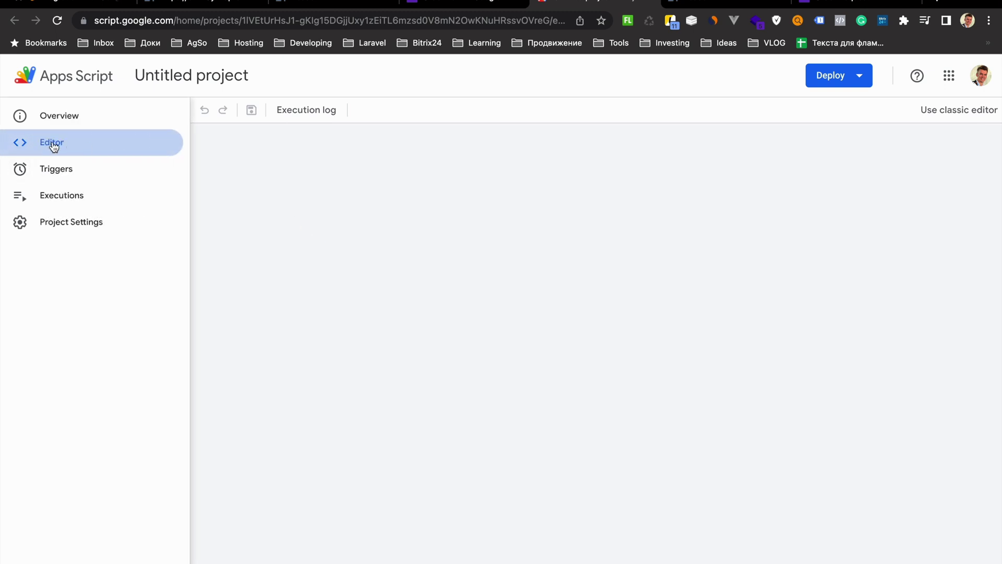
left_click(177, 109)
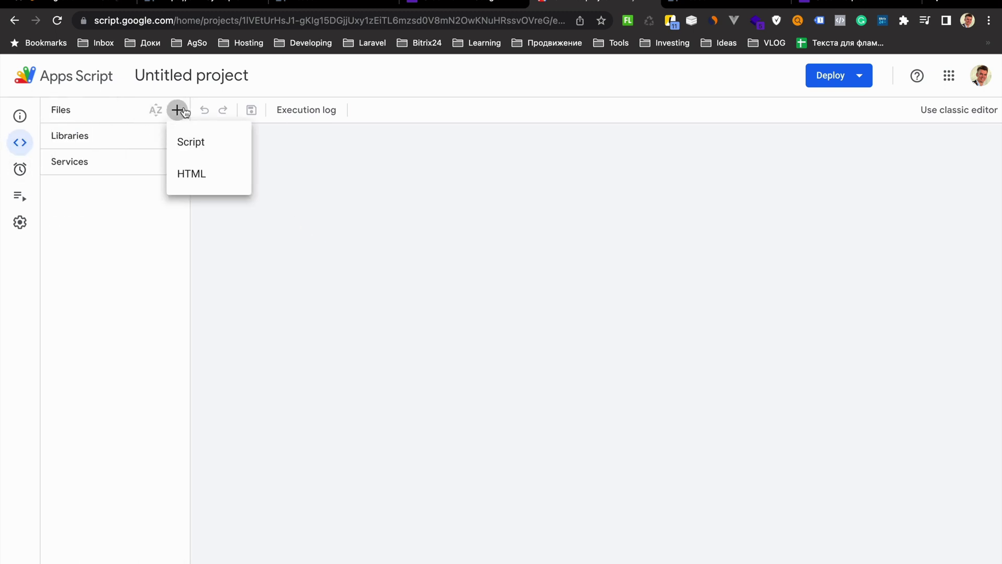
left_click(208, 148)
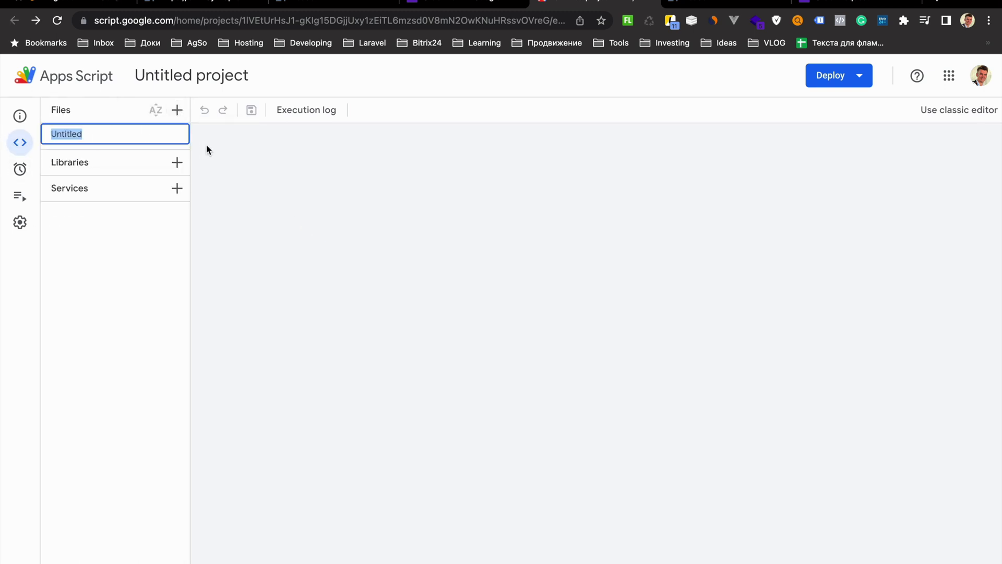
type("Flamix")
key("Return")
Step: Replace the placeholder code with the pasted integration script and save the project
key("super+a")
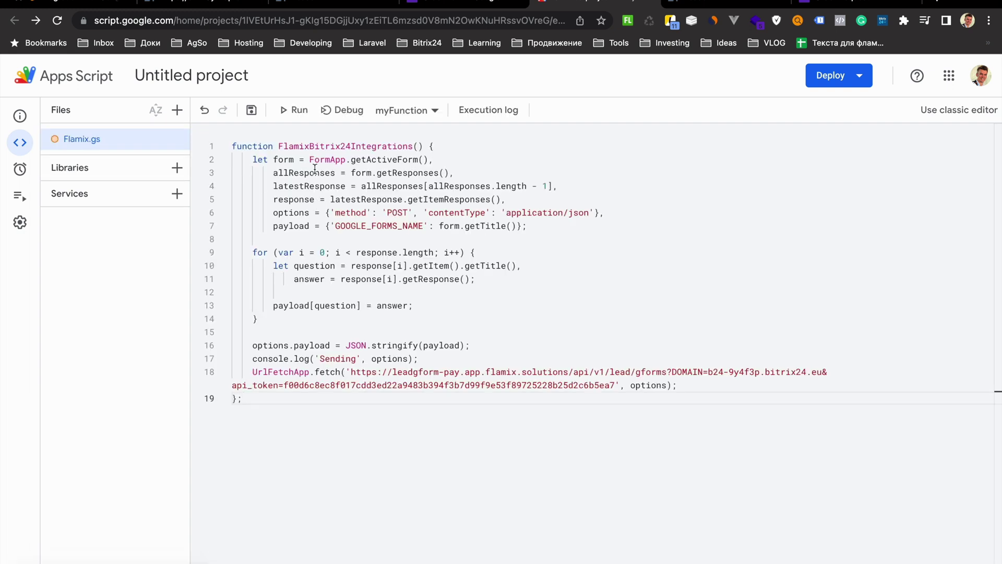
left_click(251, 109)
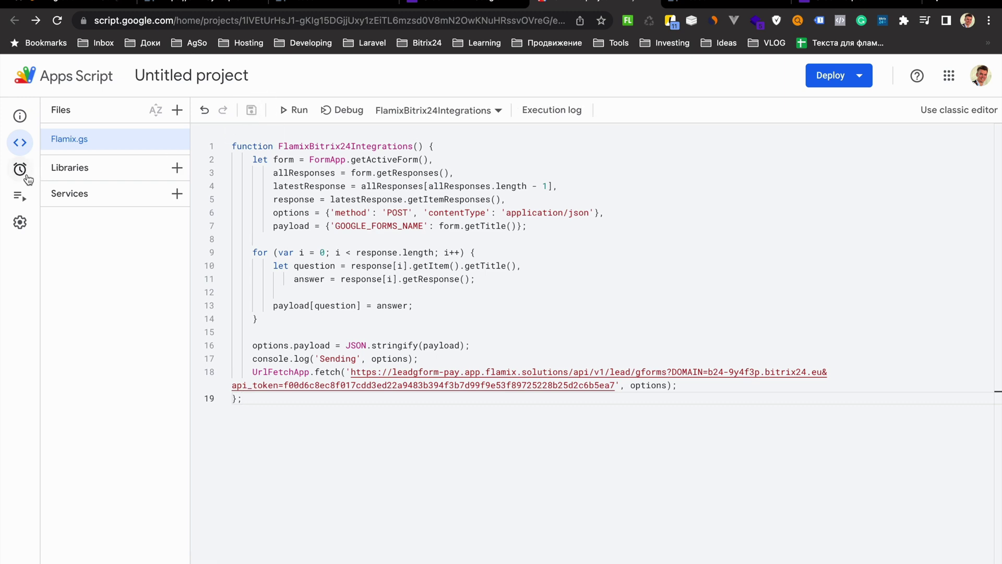
Step: Add and save an On form submit trigger for FlamixBitrix24Integrations
left_click(74, 169)
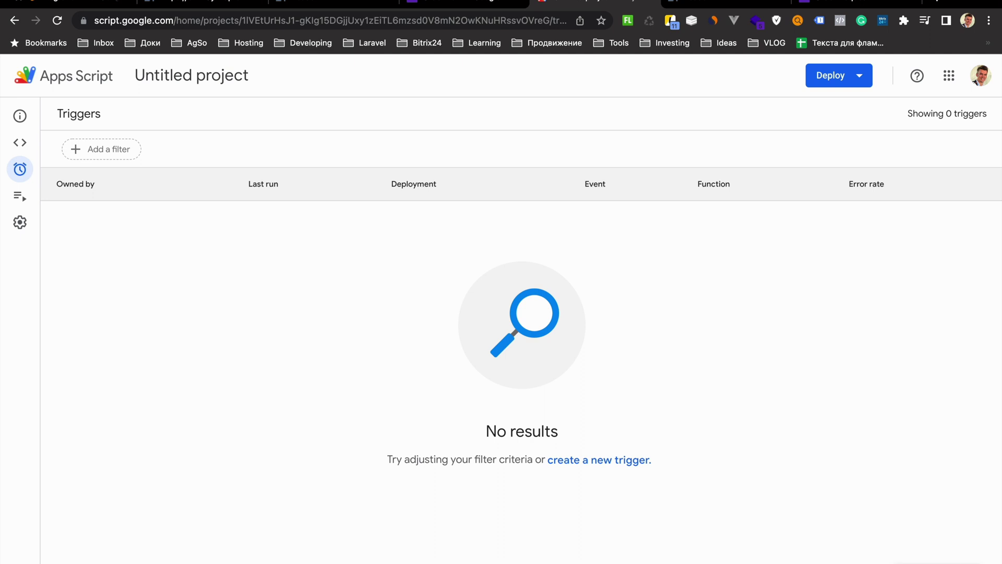
left_click(832, 518)
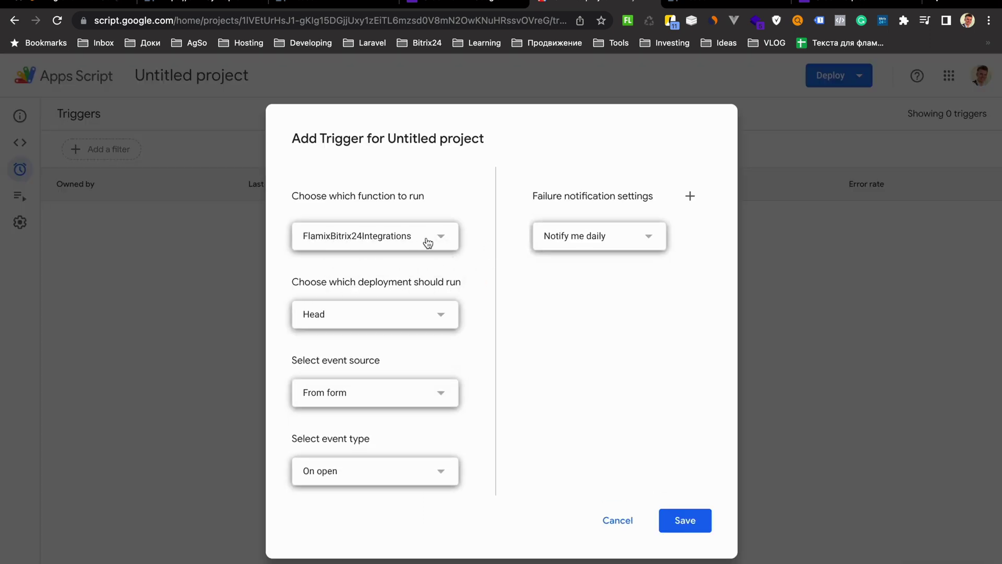
left_click(354, 475)
left_click(348, 502)
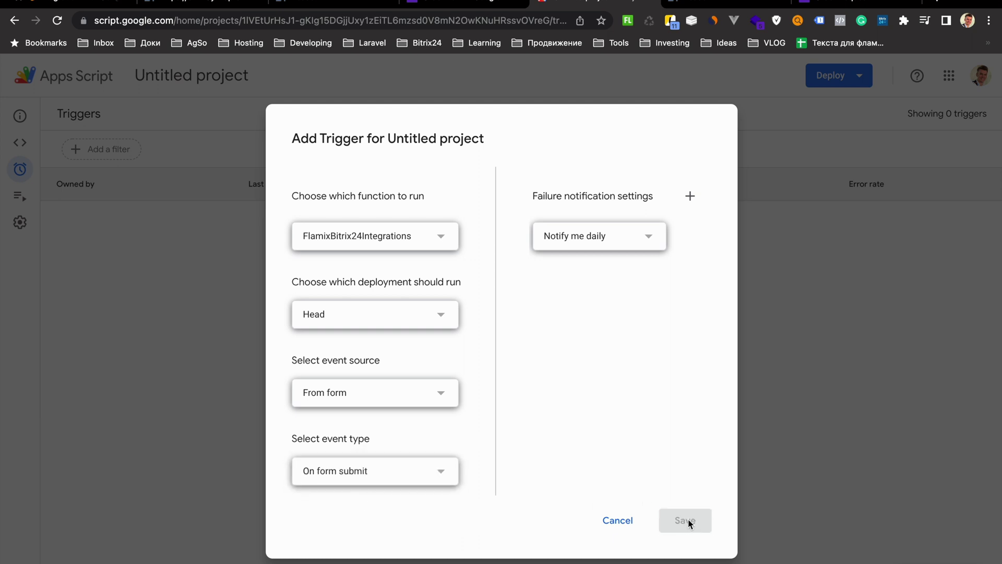
left_click(616, 517)
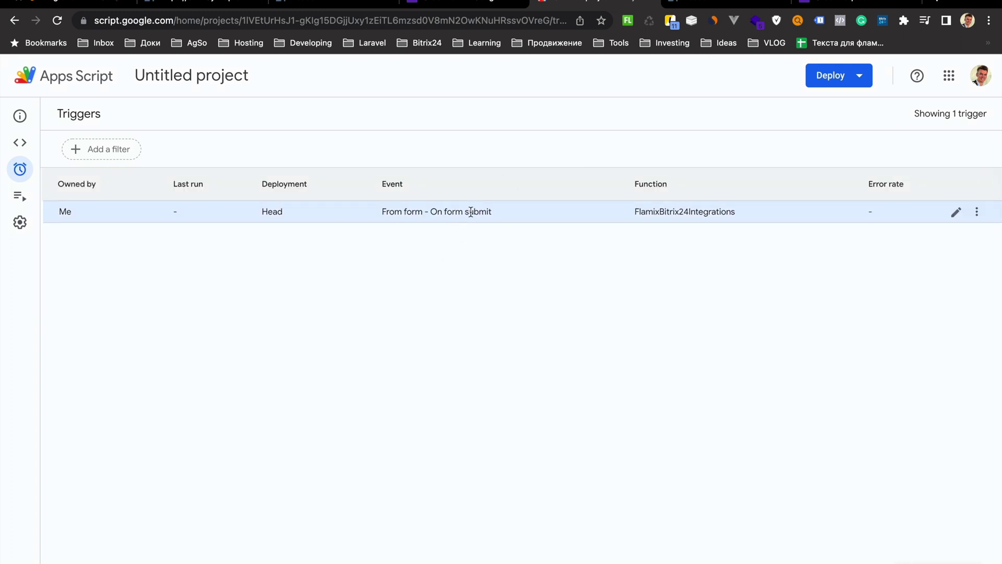
Step: Copy the Order Form's shareable link and load the live form in another tab
left_click(473, 3)
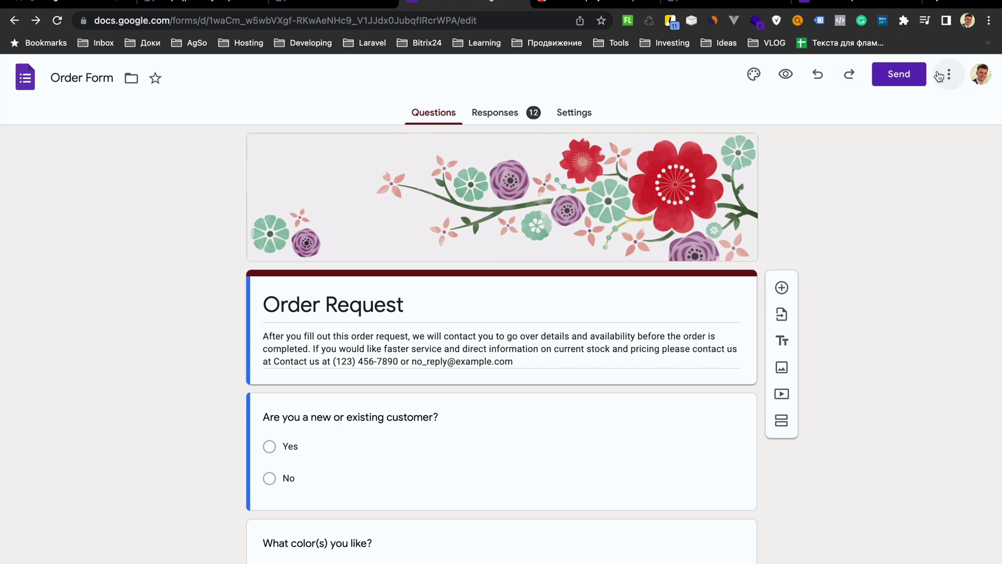
left_click(895, 79)
left_click(451, 175)
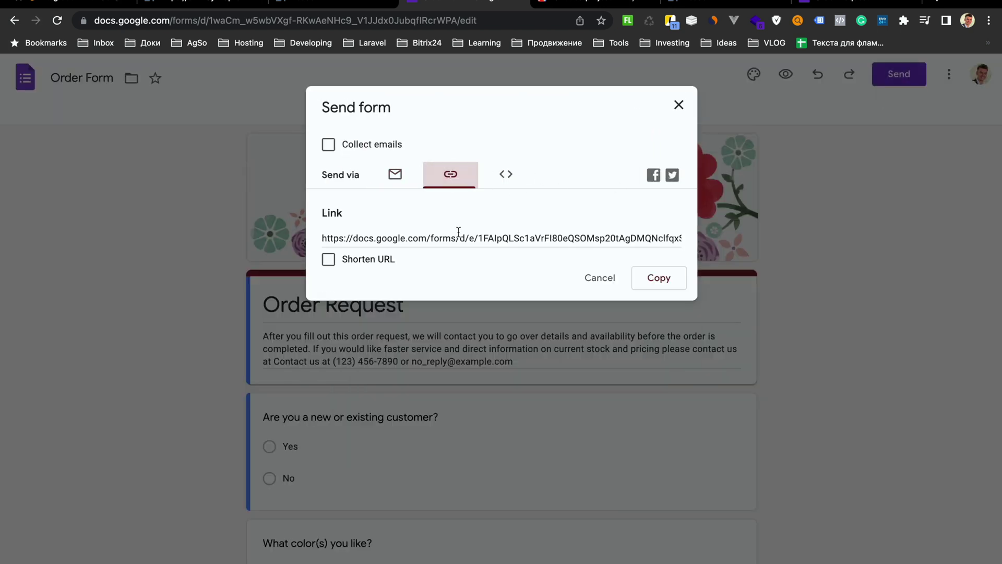
left_click(661, 277)
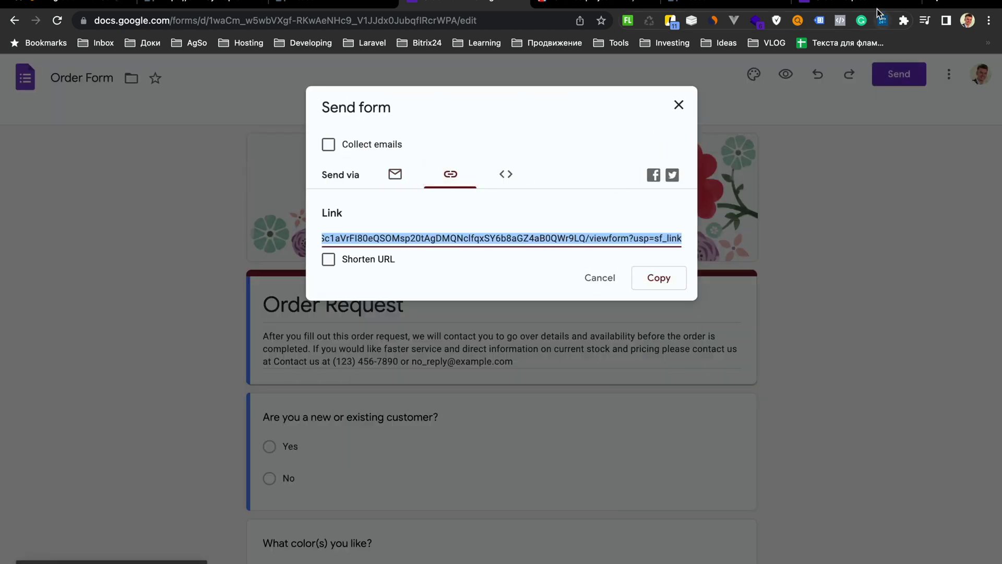
left_click(856, 6)
left_click(522, 20)
key("ctrl+v")
key("Return")
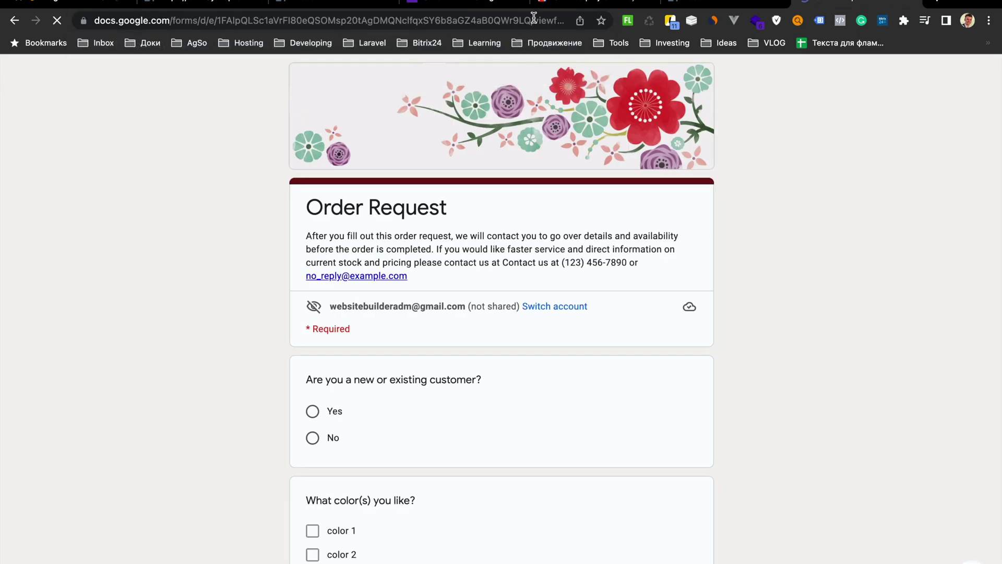
Step: Answer Yes and color 1, then fill in placeholder name, phone and e-mail answers
left_click(312, 412)
scroll(446, 386, "down", 2)
scroll(447, 387, "down", 2)
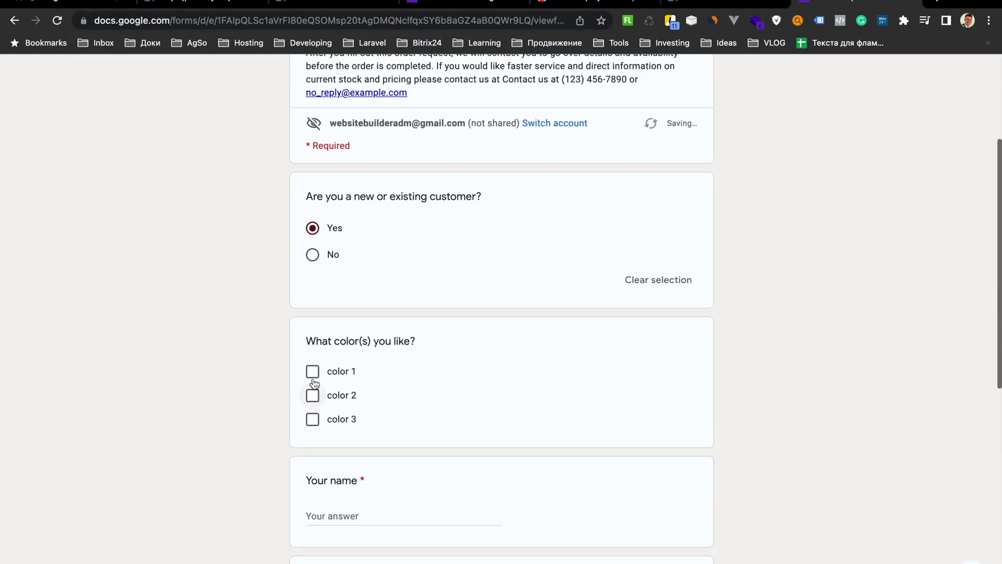
left_click(312, 365)
scroll(440, 398, "down", 3)
left_click(358, 338)
type("ddd")
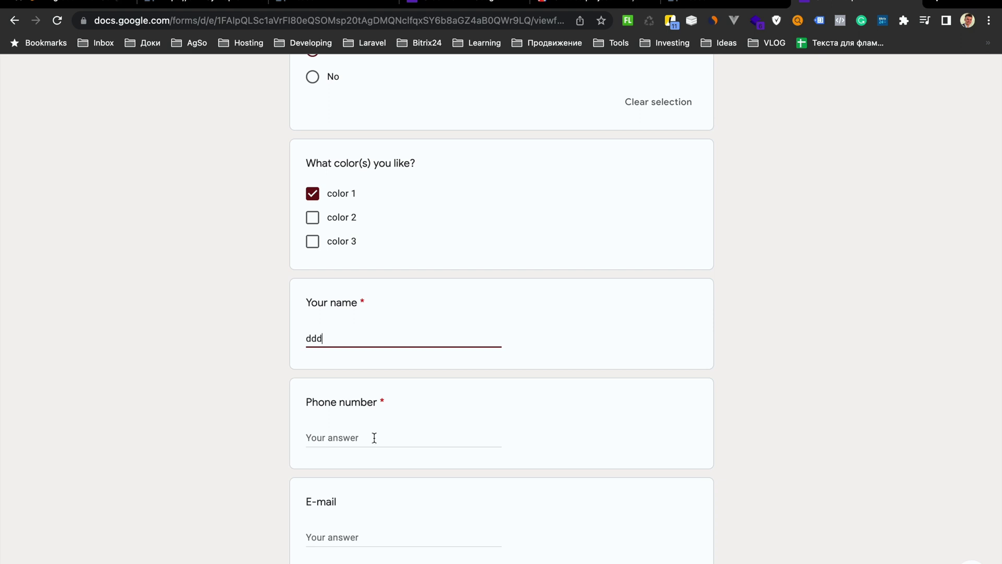
left_click(384, 437)
type("333")
left_click(360, 538)
type("sdfdsf@dsff.ff")
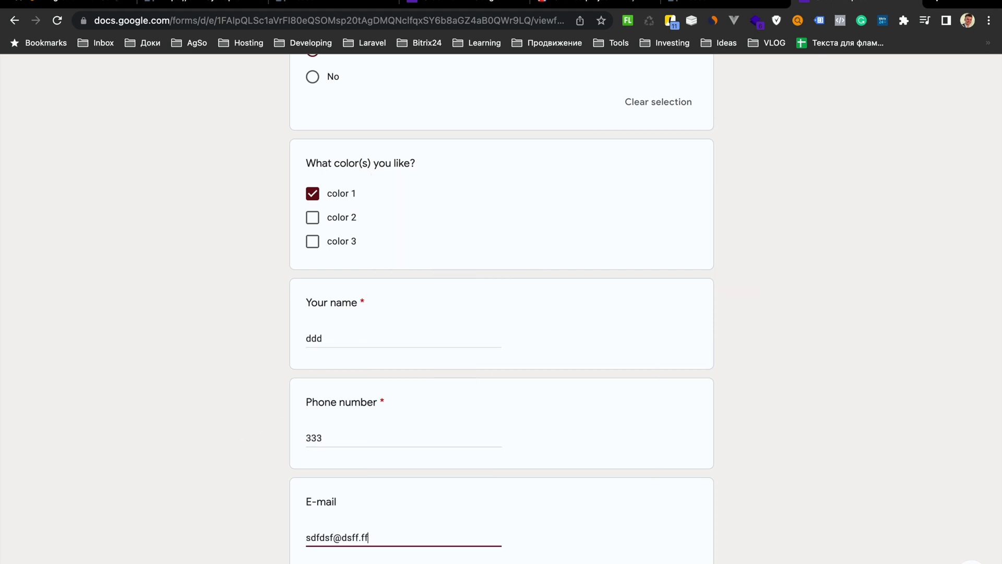
Step: Choose Phone as contact method, comment 'fff', and submit the test response
scroll(355, 527, "down", 6)
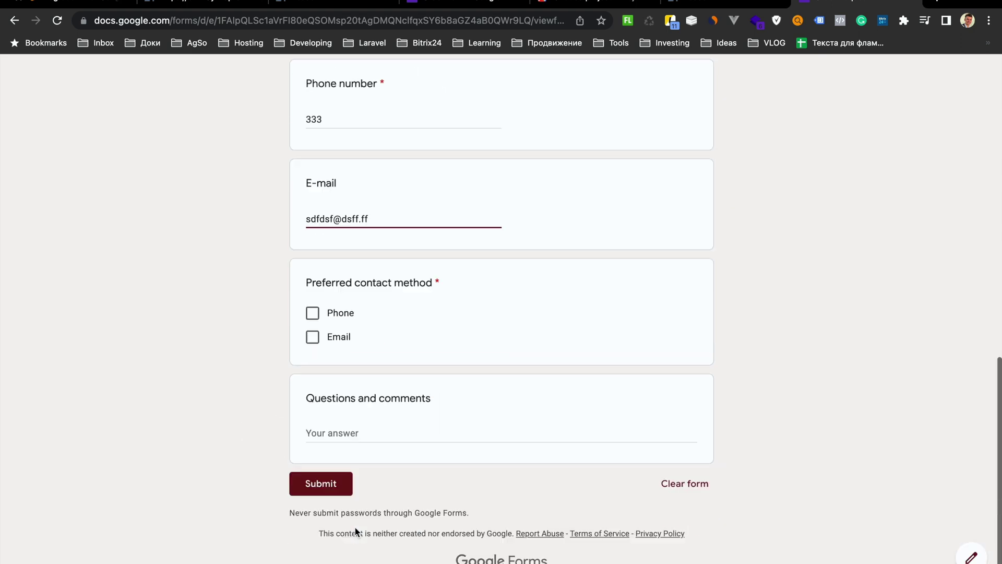
left_click(314, 331)
left_click(326, 445)
type("fff")
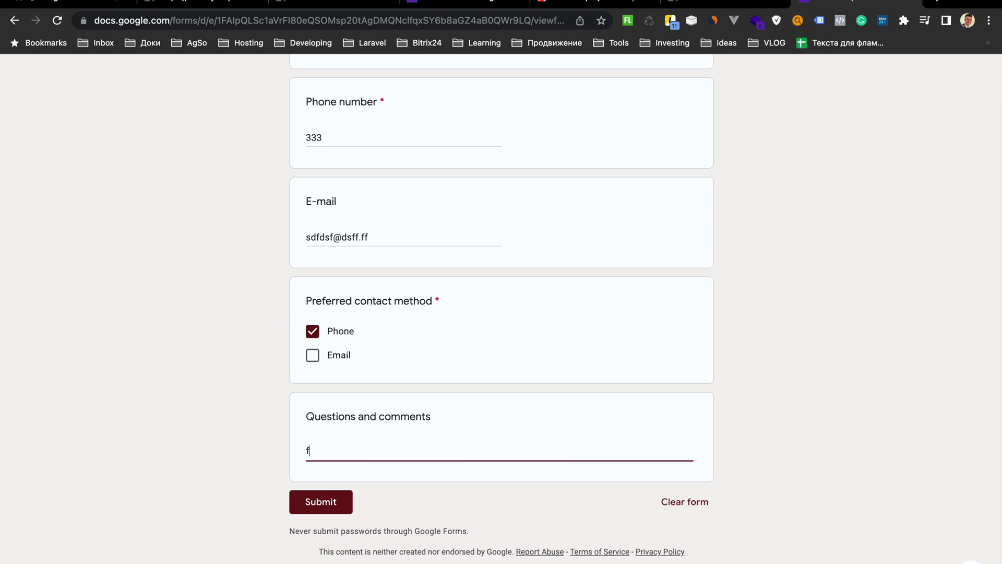
left_click(324, 502)
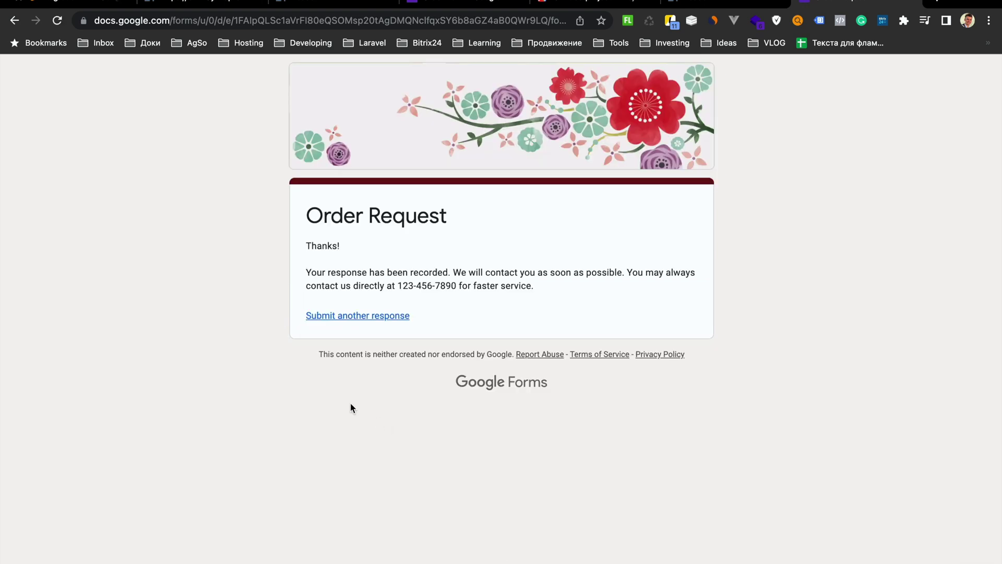
left_click(321, 5)
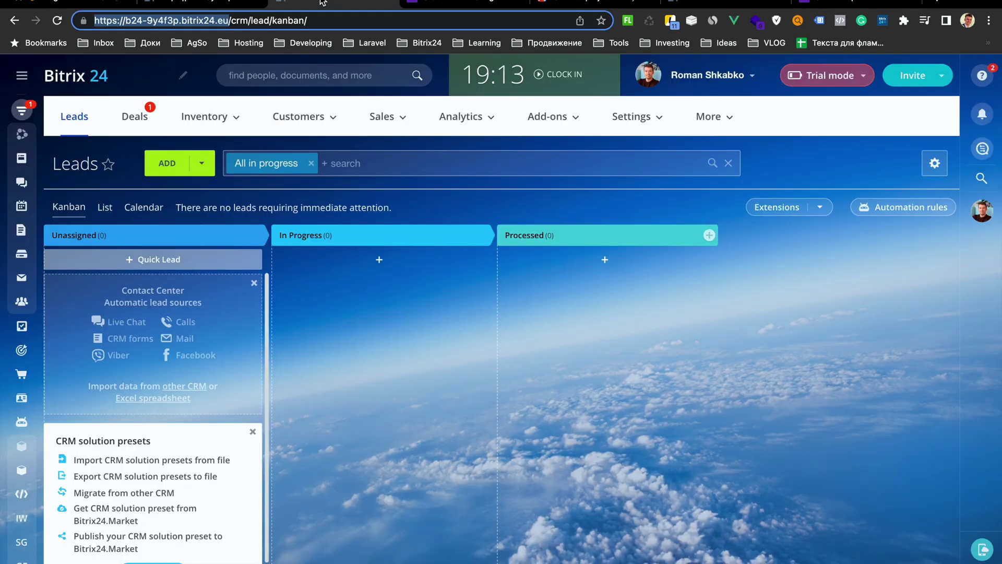
Step: Go to the Flamix app's field settings table
left_click(218, 4)
left_click(393, 76)
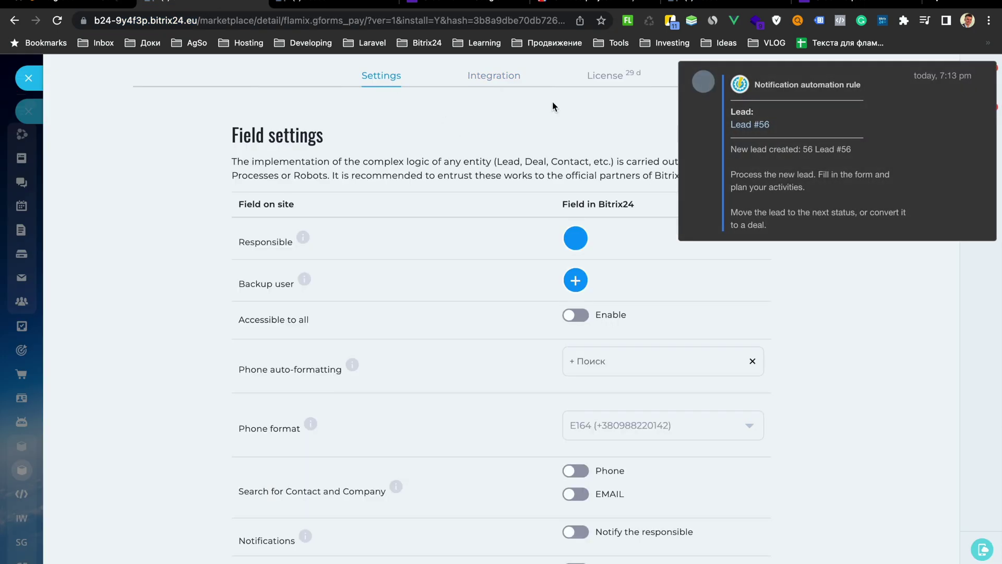
left_click(981, 77)
scroll(689, 226, "down", 10)
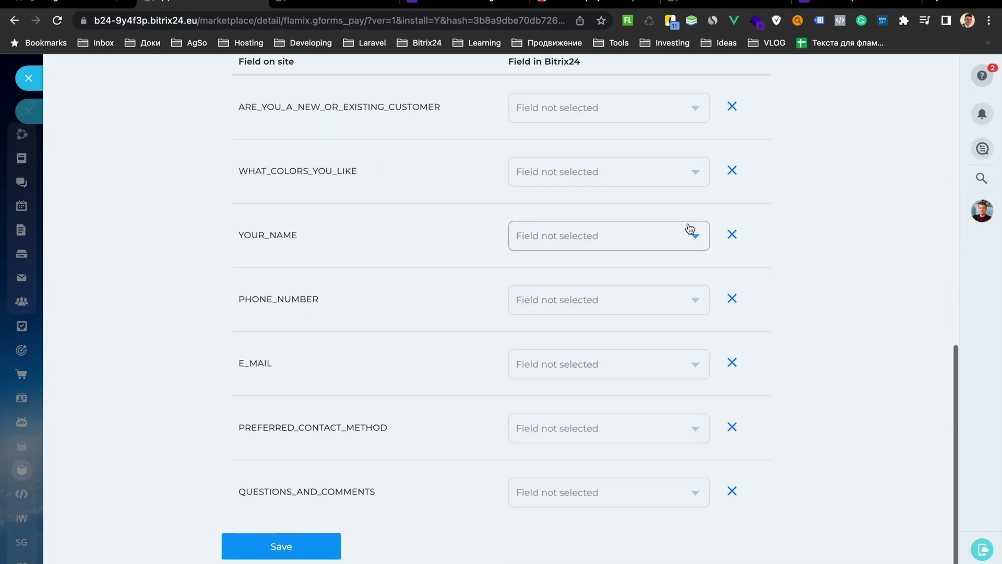
scroll(368, 236, "up", 3)
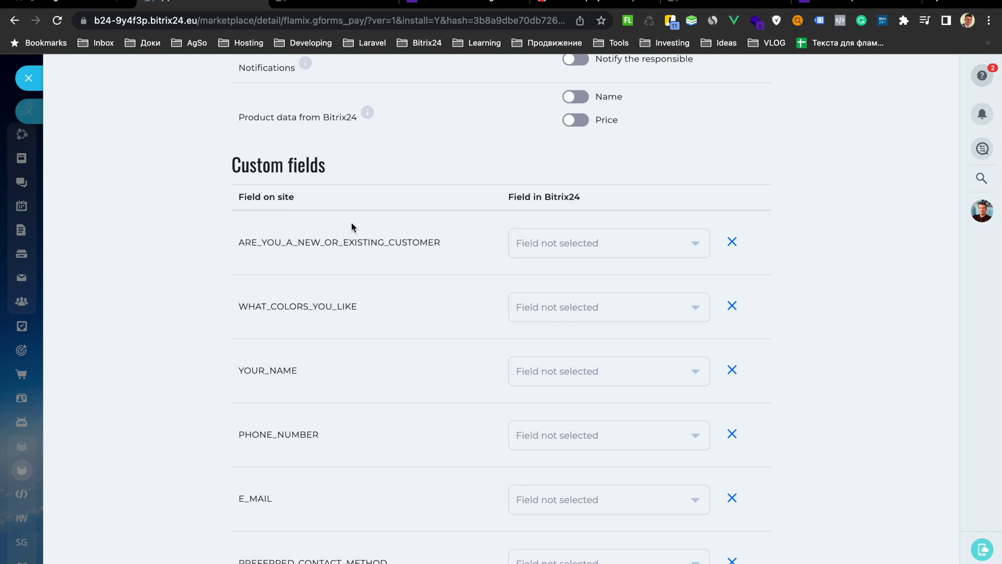
Step: Map the customer question to Existing customer? and the colours question to Color
left_click(605, 243)
scroll(600, 320, "down", 5)
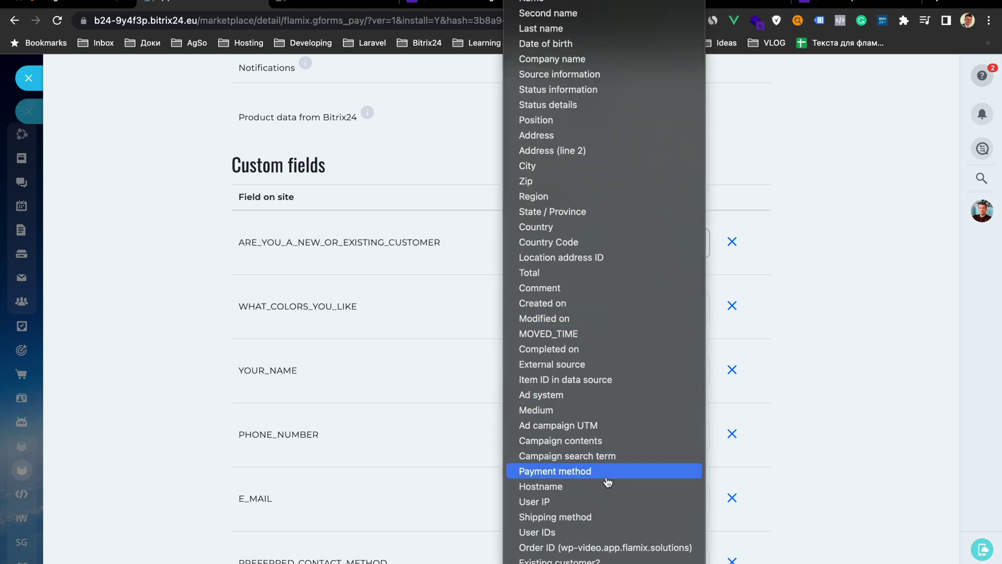
left_click(601, 561)
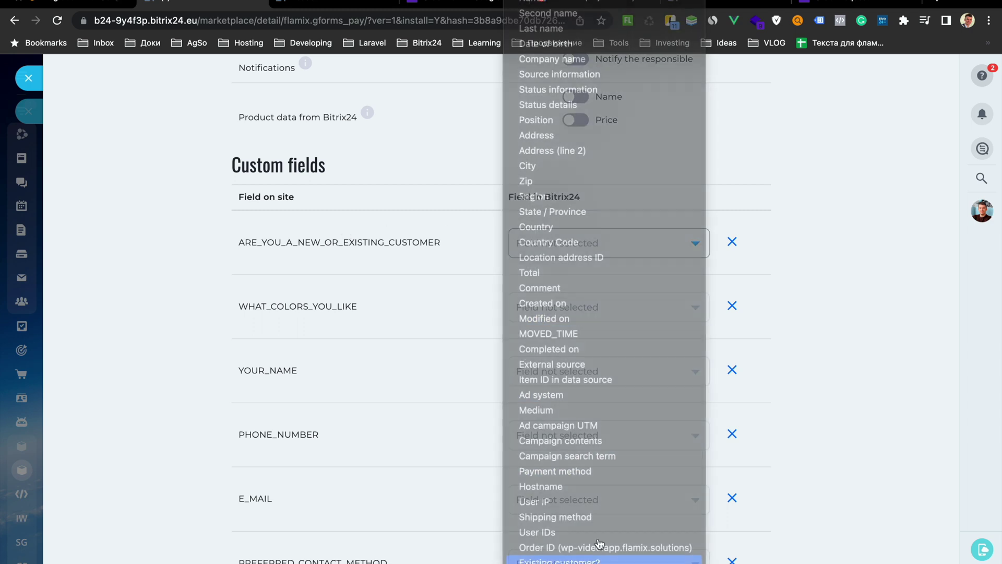
left_click(604, 310)
scroll(632, 470, "down", 10)
left_click(630, 551)
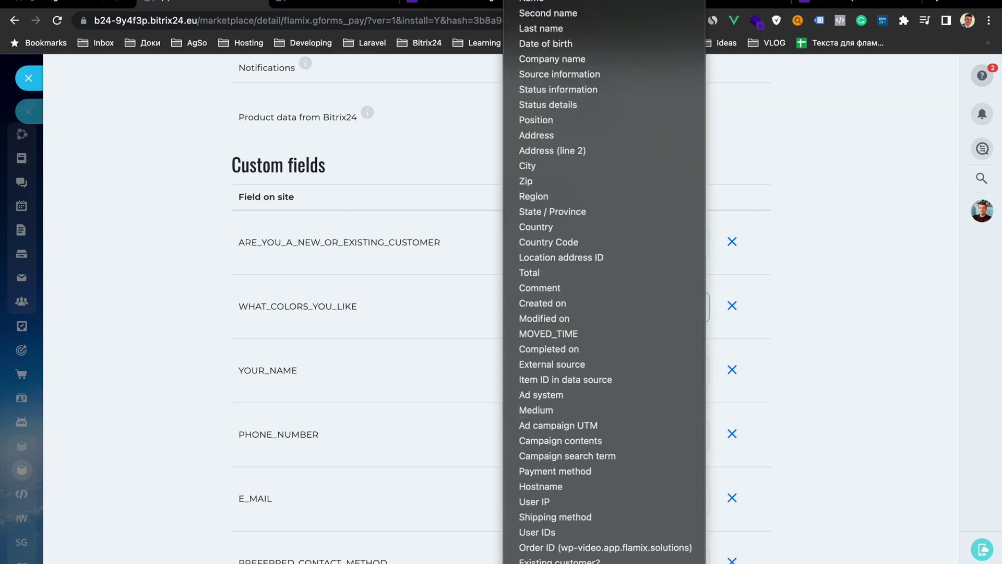
Step: Map YOUR_NAME to Name, PHONE_NUMBER to Phone and E_MAIL to EMAIL
left_click(575, 374)
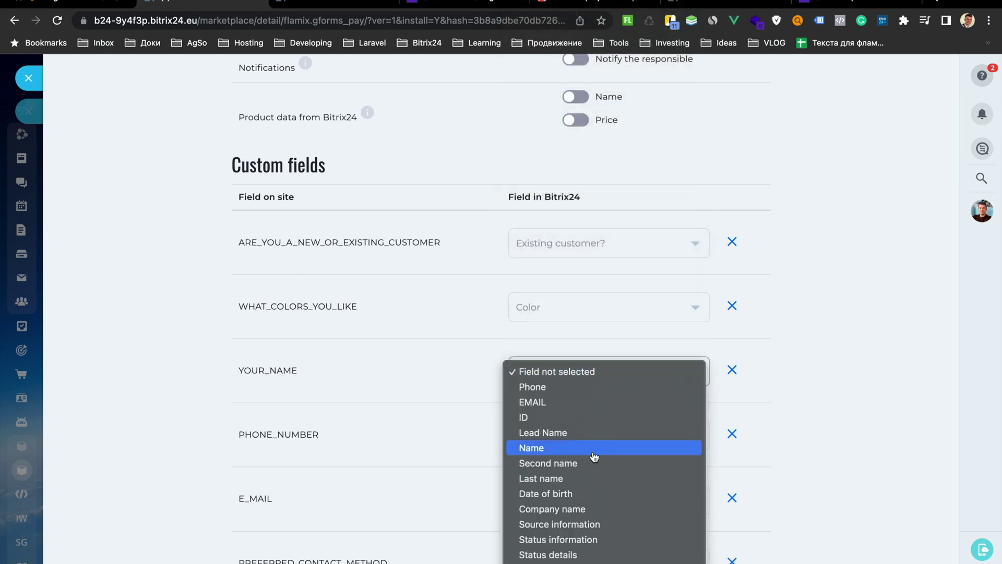
left_click(600, 448)
left_click(595, 443)
left_click(598, 451)
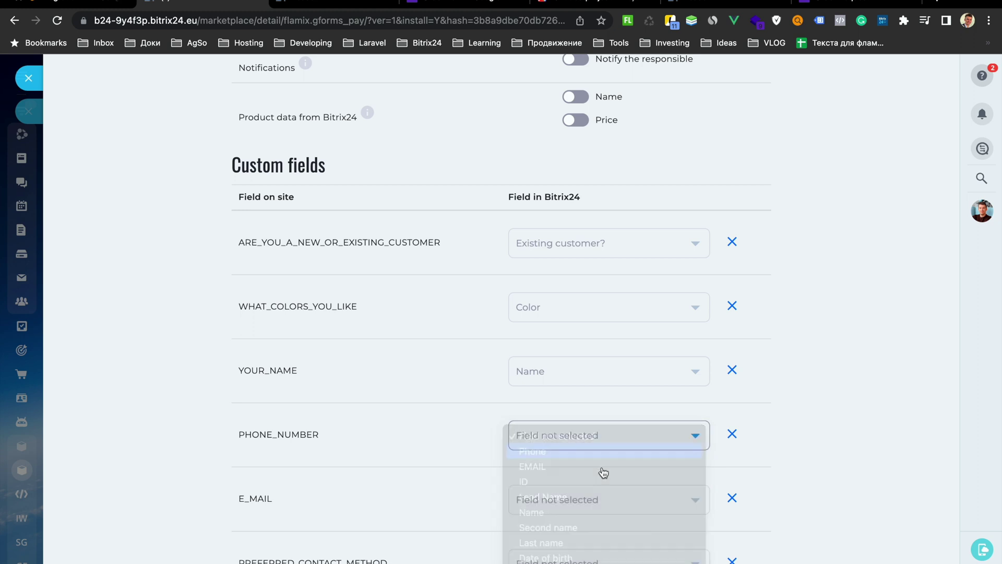
left_click(592, 497)
left_click(588, 531)
Step: Map contact method to Preferred contact method and comments to Comment, then save
scroll(412, 399, "down", 5)
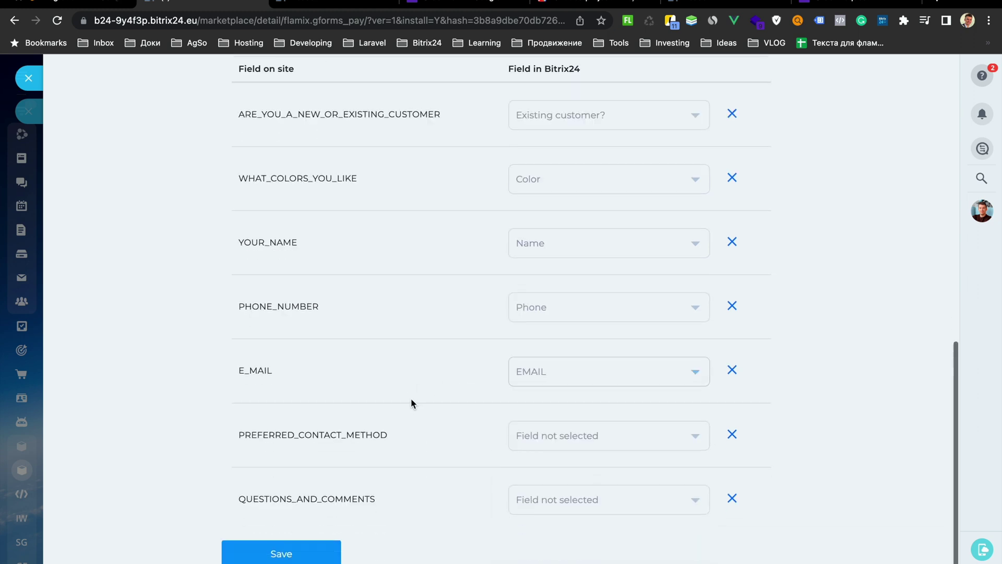
left_click(596, 429)
scroll(596, 429, "down", 5)
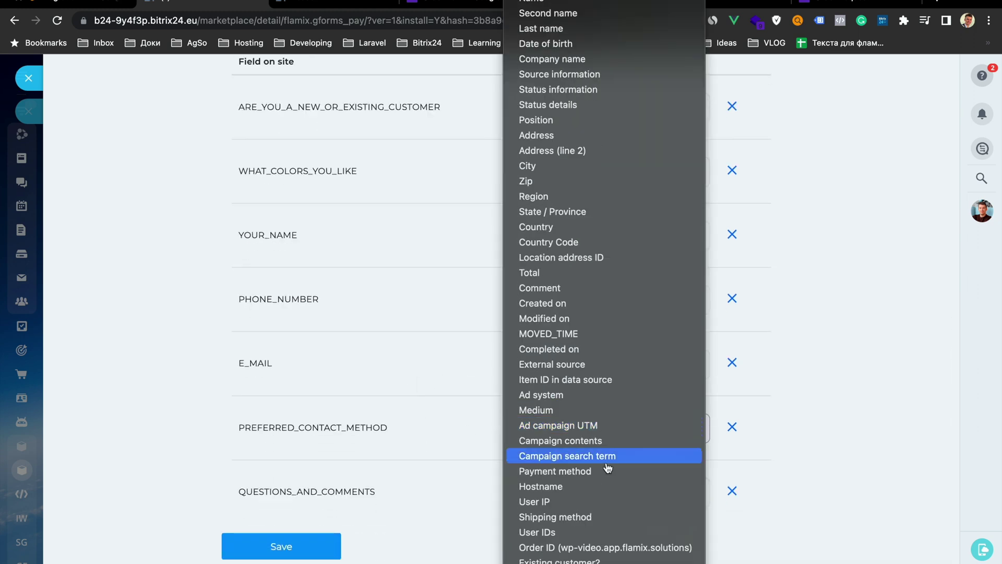
left_click(574, 559)
left_click(599, 503)
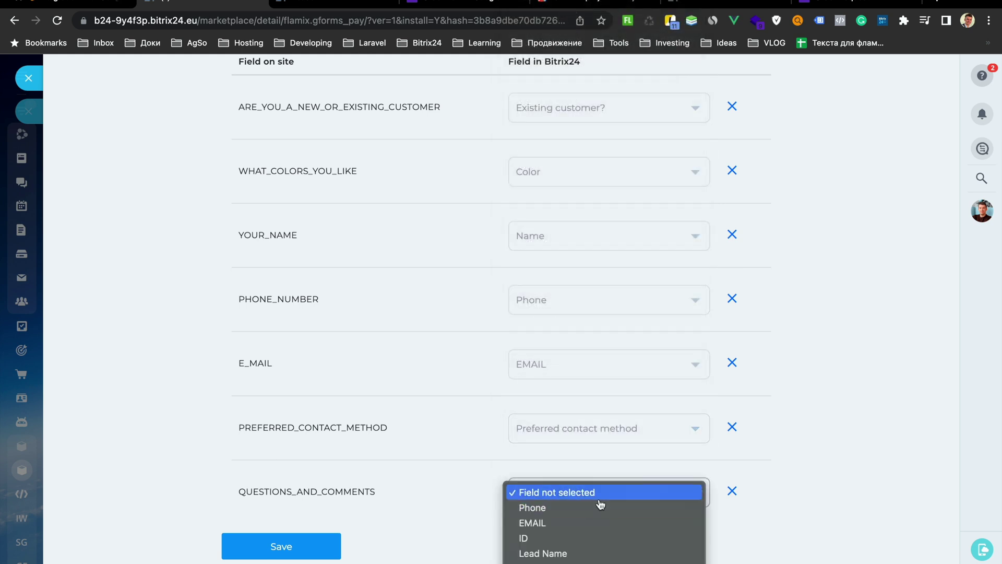
scroll(600, 503, "down", 3)
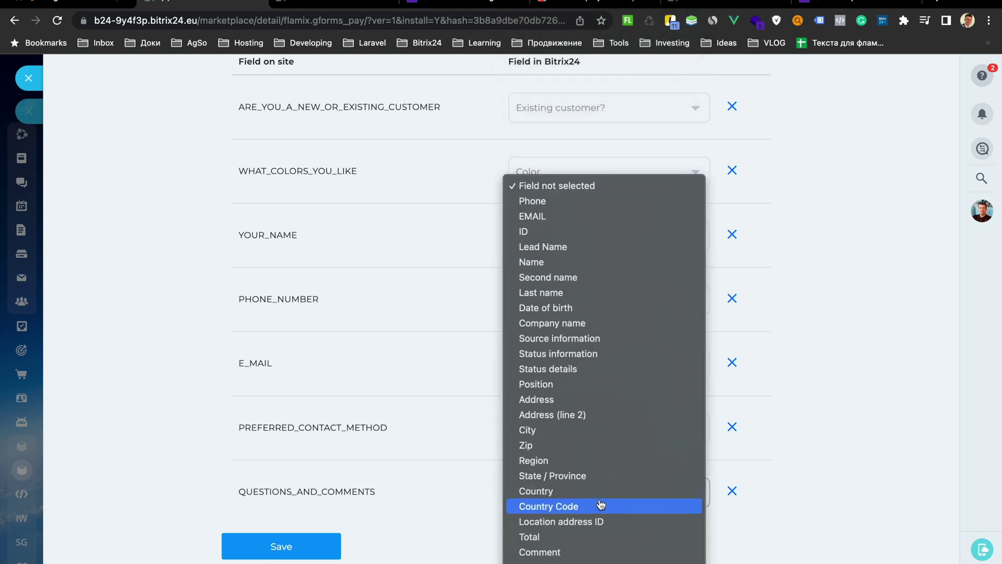
left_click(561, 532)
left_click(281, 546)
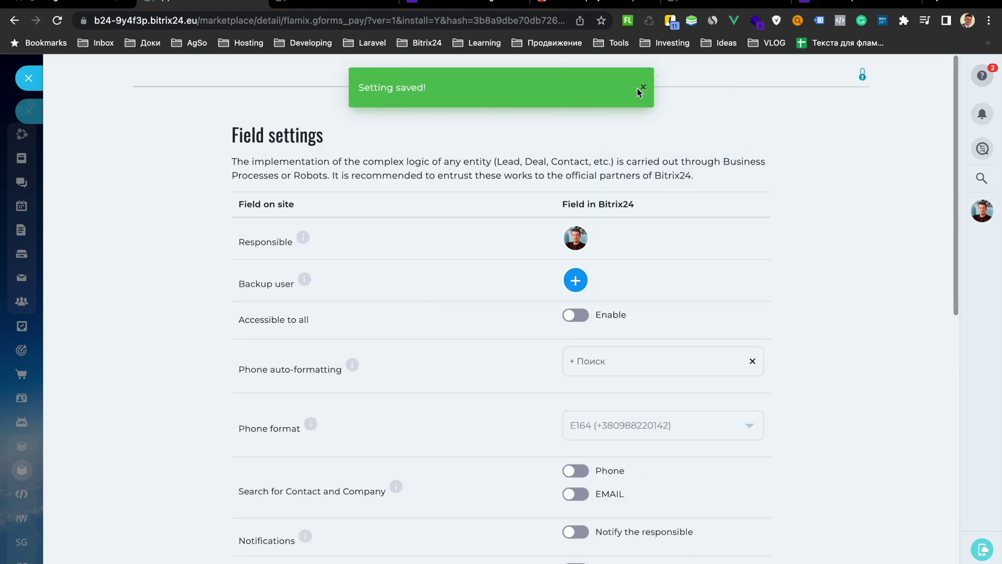
Step: Start another form response answering Yes as existing customer and ticking color 2
left_click(643, 88)
left_click(856, 7)
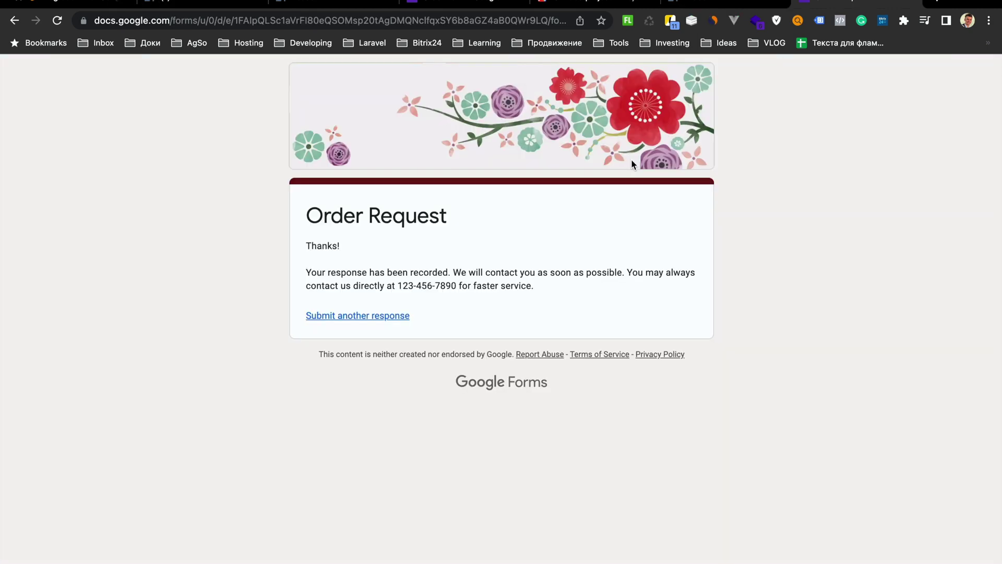
left_click(377, 316)
scroll(410, 318, "down", 2)
left_click(312, 370)
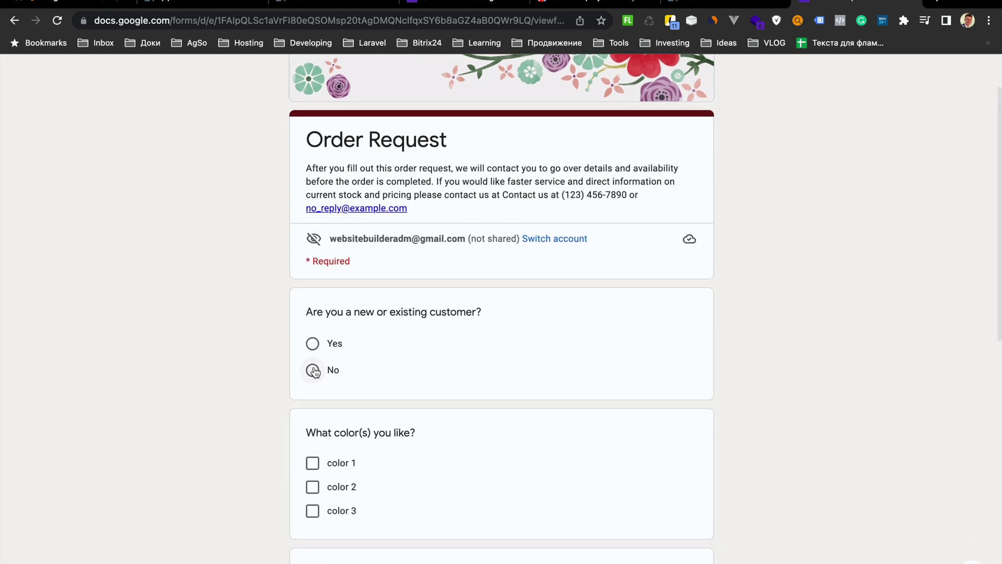
left_click(313, 346)
scroll(456, 315, "down", 3)
left_click(312, 337)
Step: Fill in the customer's name, phone number and e-mail answers
scroll(461, 349, "down", 3)
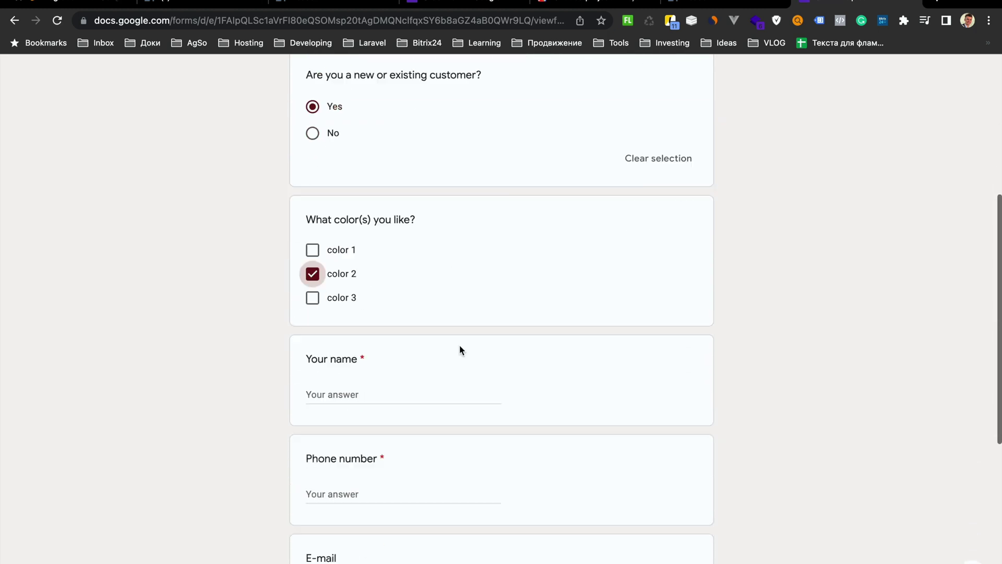
left_click(367, 319)
type("Roman")
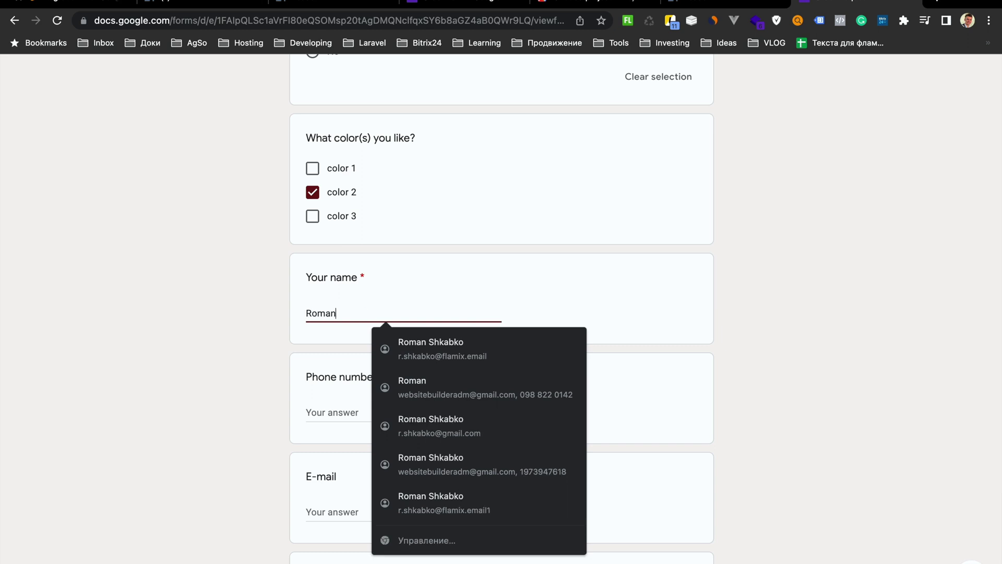
key("Tab")
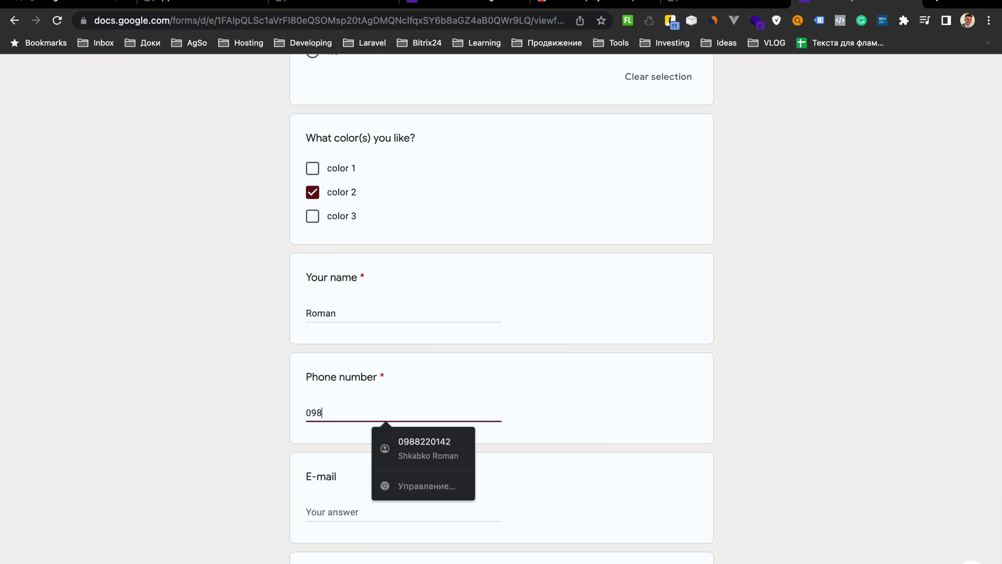
scroll(365, 312, "down", 1)
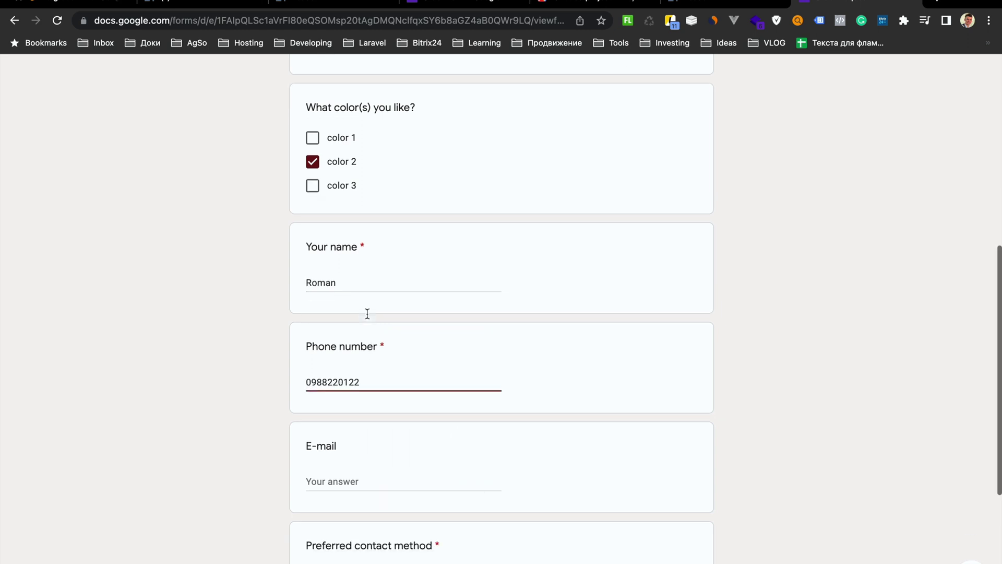
key("Tab")
type("test@")
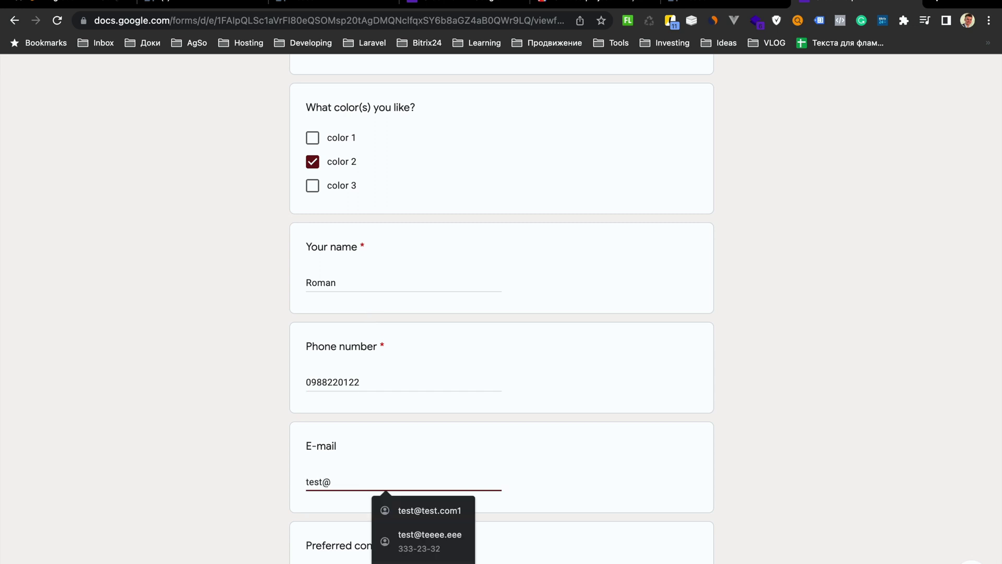
type("test.com")
left_click(368, 312)
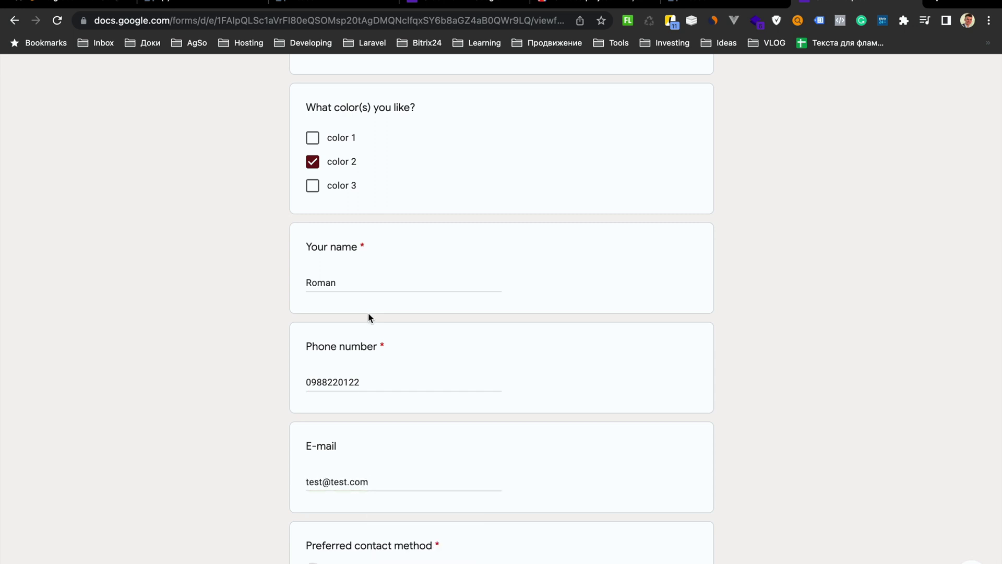
Step: Choose Phone as contact method, comment 'Comment', and submit the response
scroll(368, 313, "down", 1)
left_click(313, 526)
scroll(417, 517, "down", 3)
left_click(380, 484)
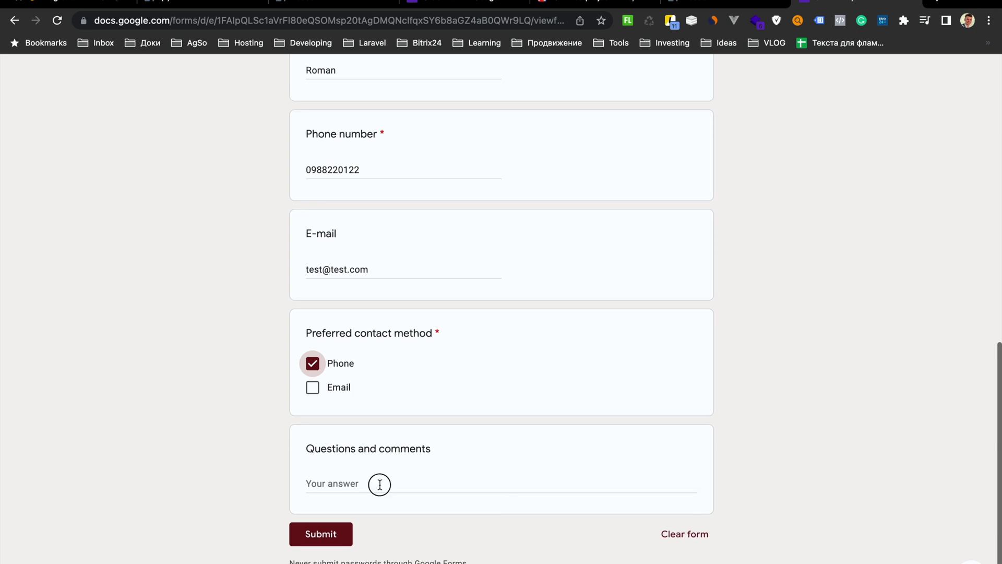
type("Commen")
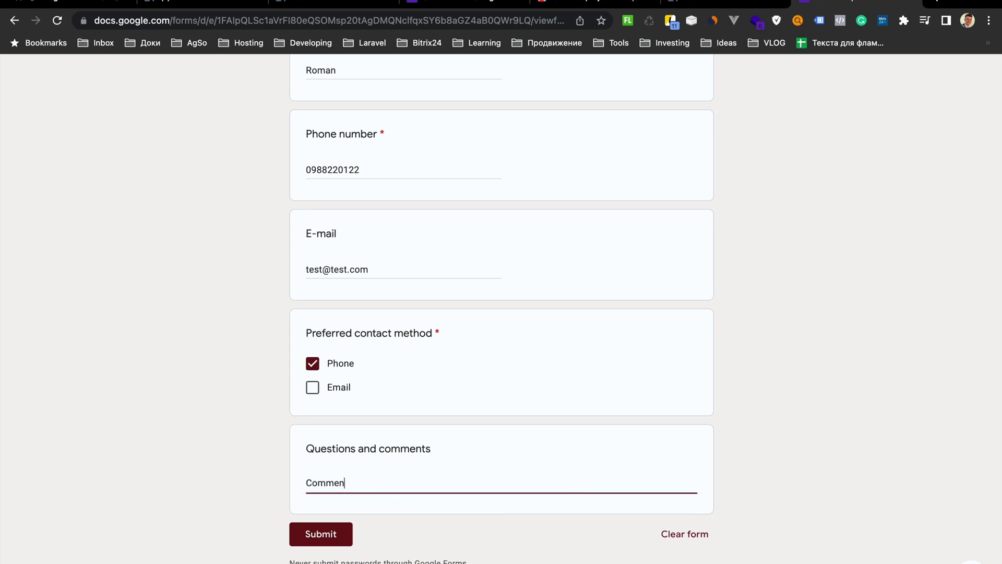
type("t")
scroll(395, 475, "down", 1)
left_click(330, 499)
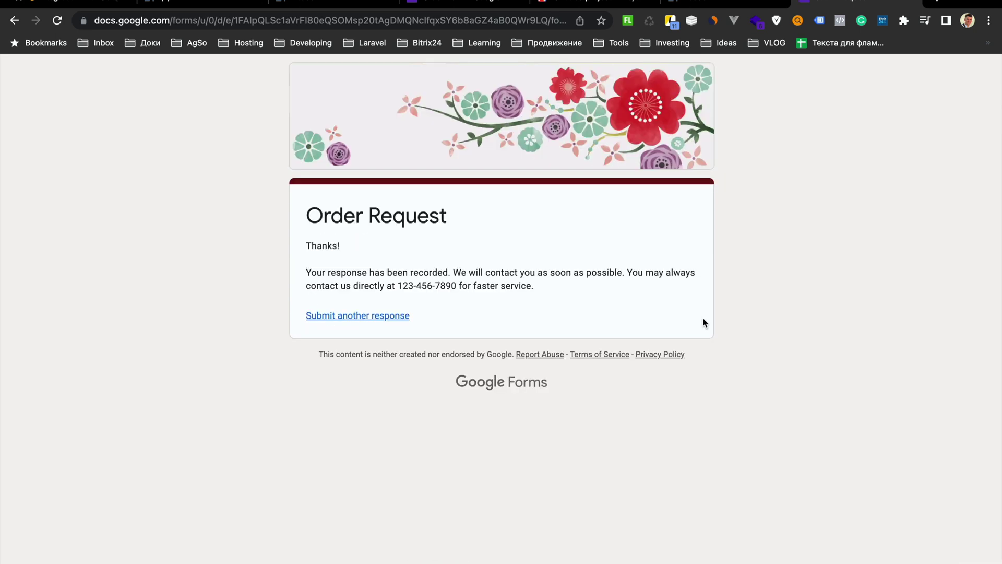
left_click(336, 5)
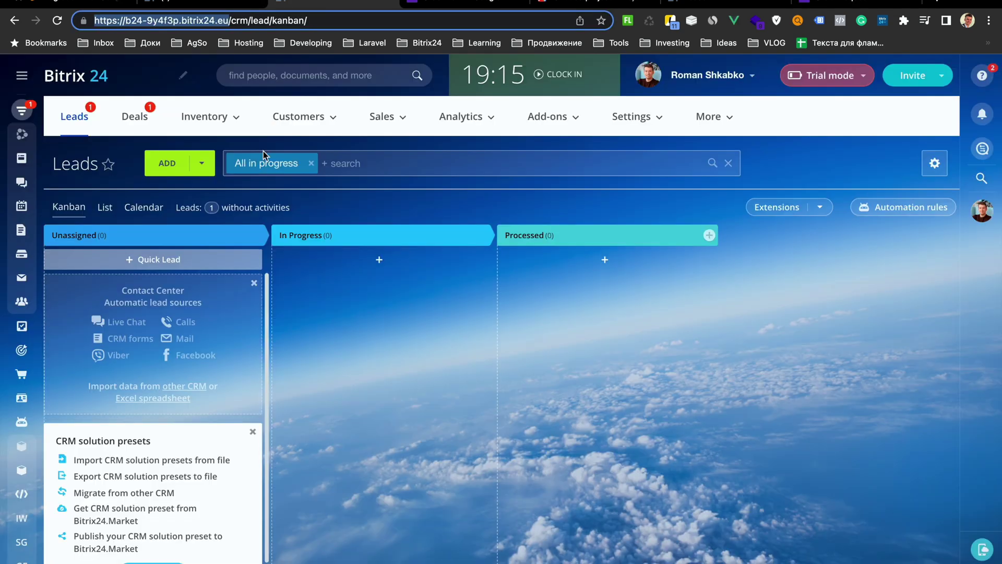
Step: Reload the Leads board and open Lead #58 to review its mapped details
left_click(63, 23)
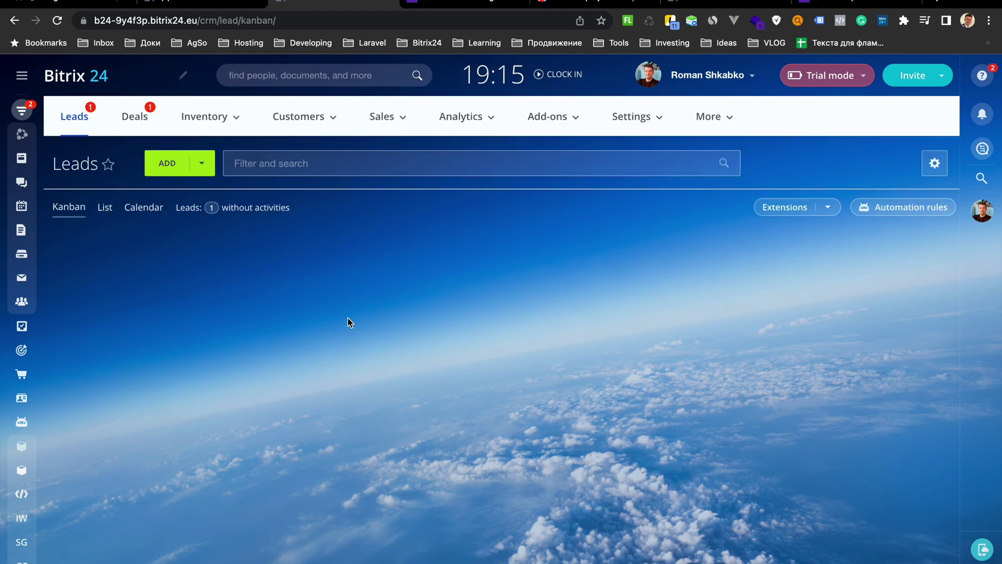
left_click(58, 21)
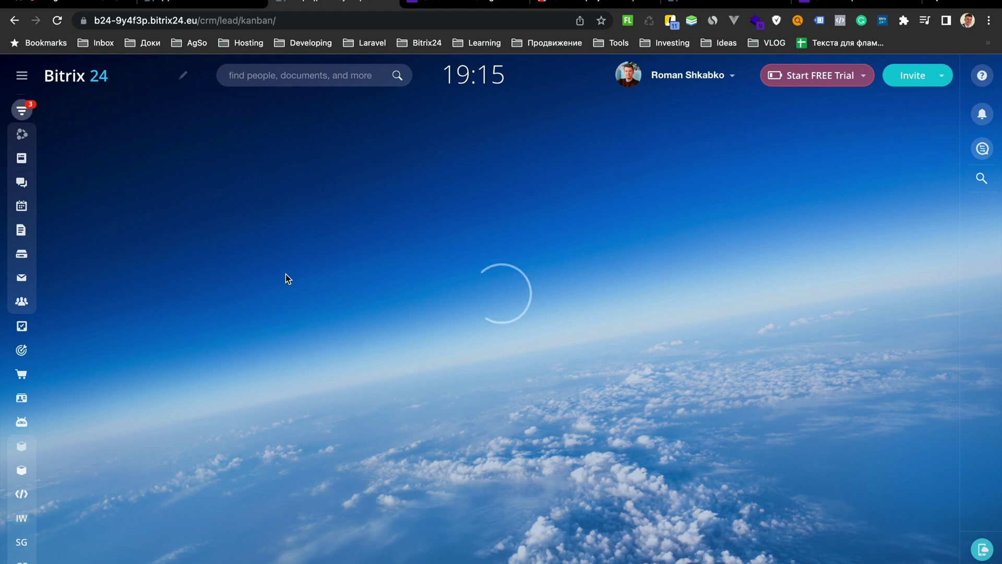
left_click(74, 284)
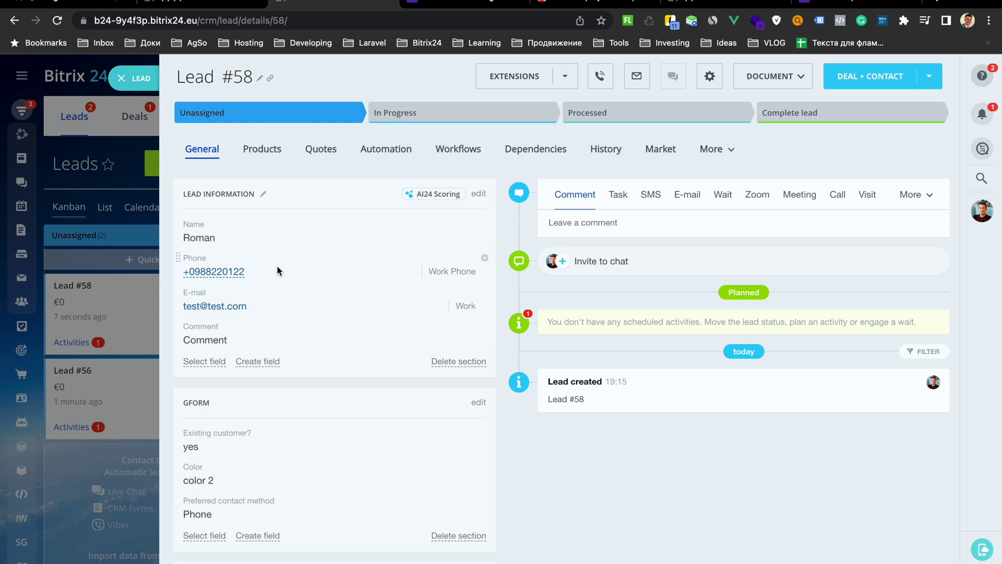
scroll(277, 267, "down", 1)
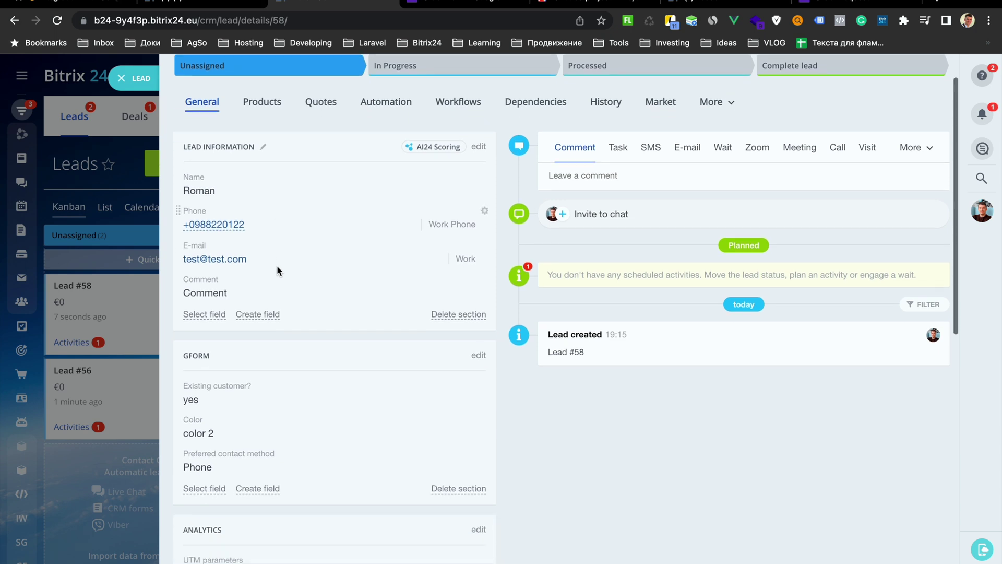